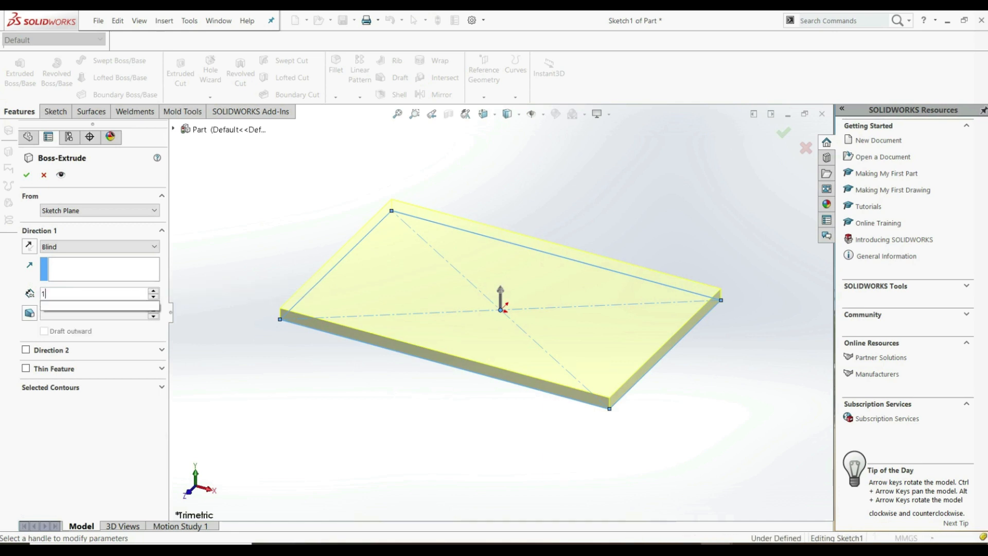
Extrude the centred rectangle sketch as a blind boss with a depth of 100 mm
key(Return)
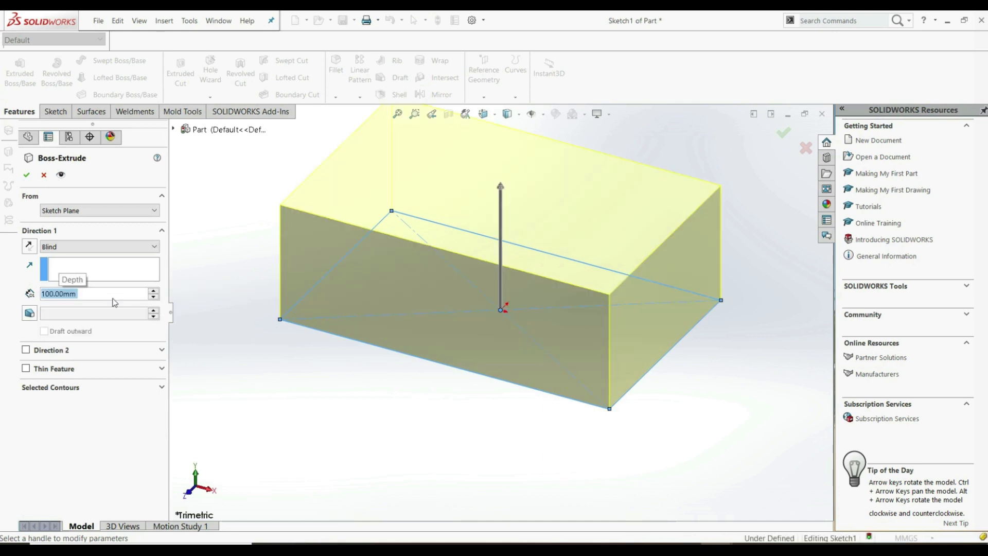
click(26, 177)
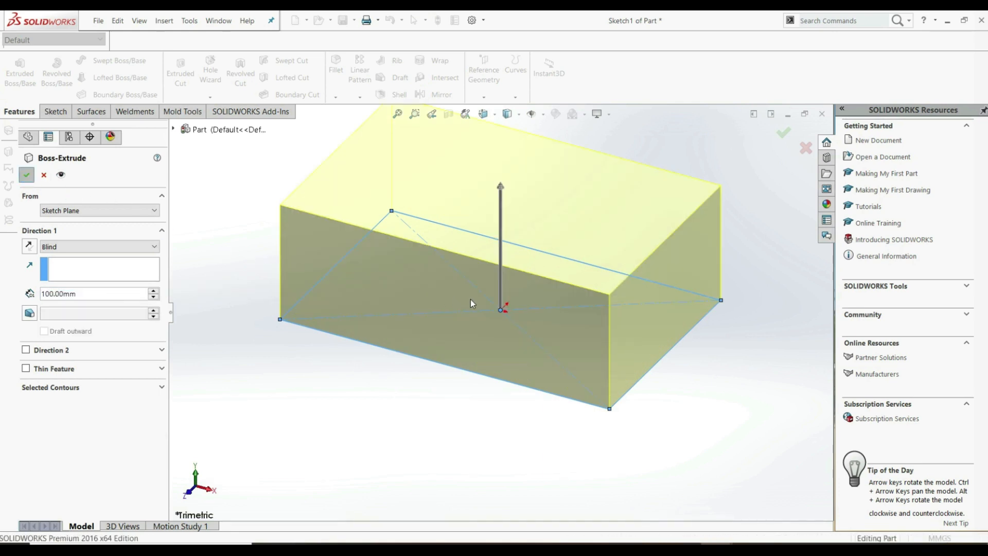
Start a sketch on the block's top face and draw a circle about 56 mm in diameter centred on the origin
scroll(500, 303, up, 6)
scroll(500, 303, down, 3)
middle_drag(500, 304, 425, 420)
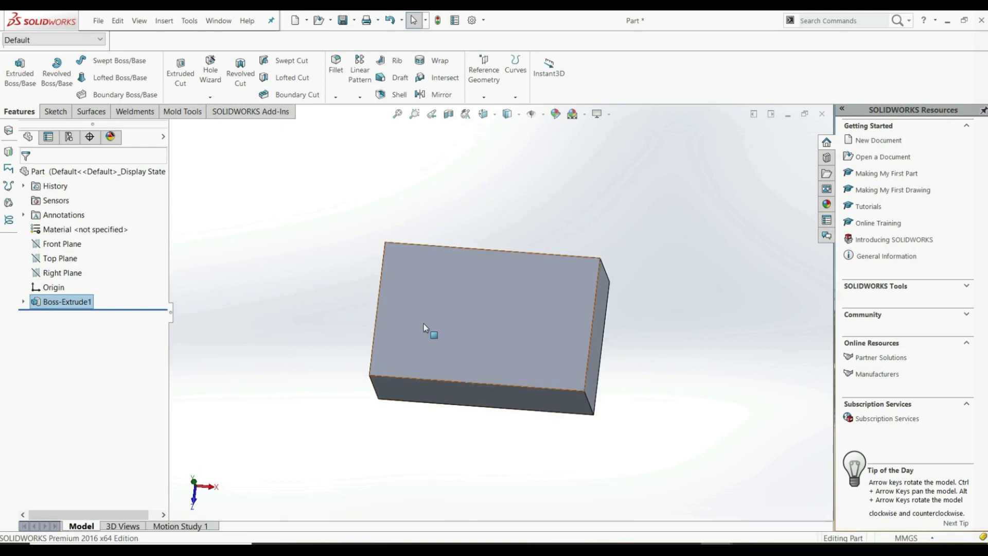
click(471, 309)
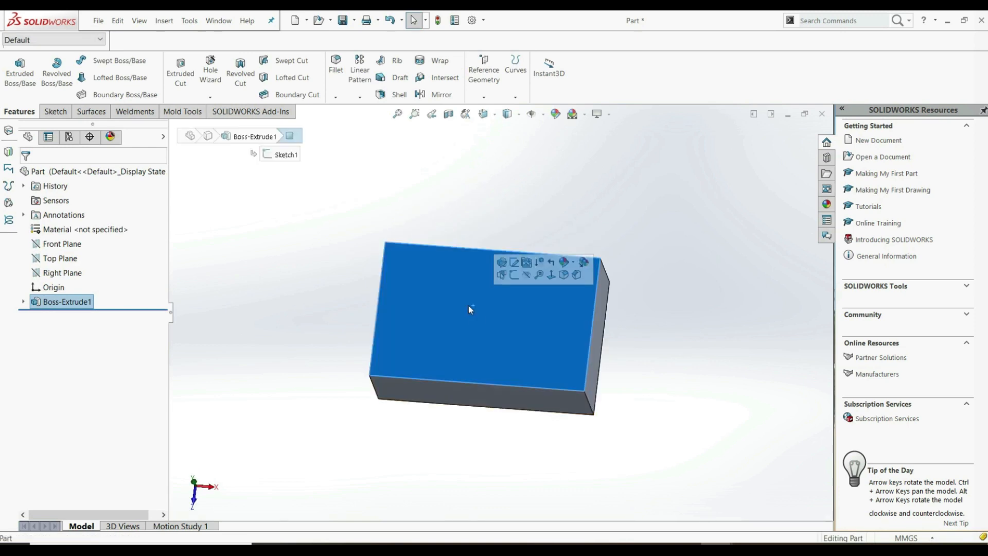
click(514, 279)
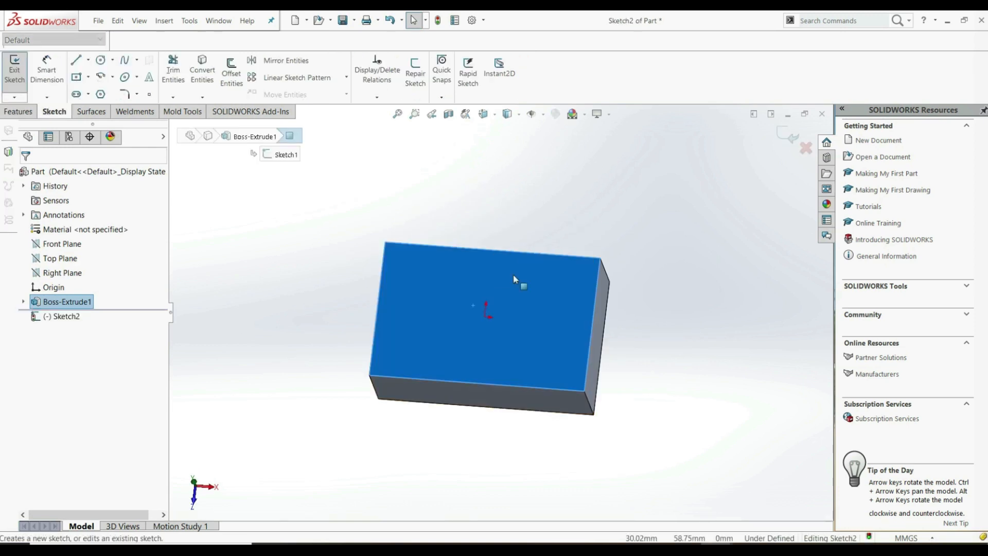
click(101, 59)
click(485, 317)
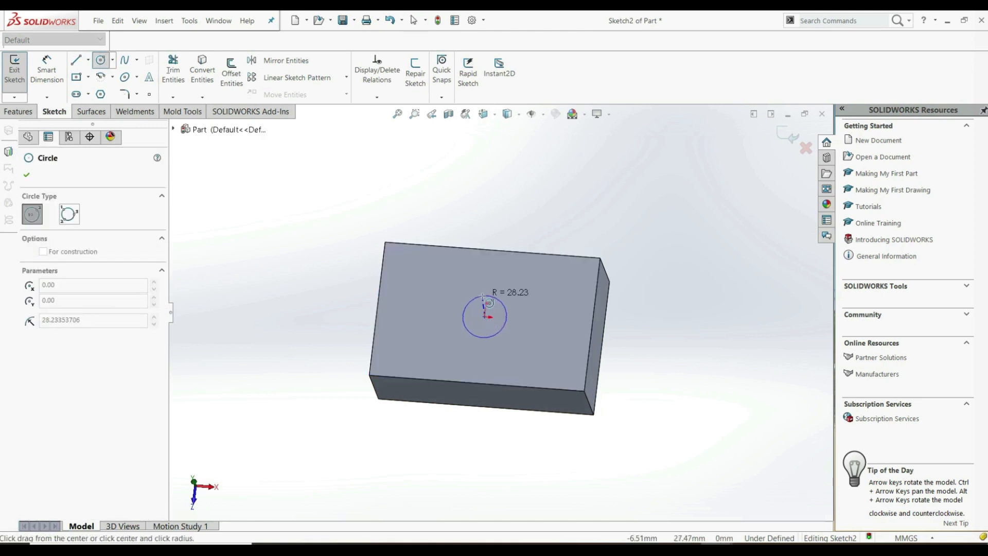
click(463, 315)
Dimension the circle's diameter and set it to 50 mm
click(46, 70)
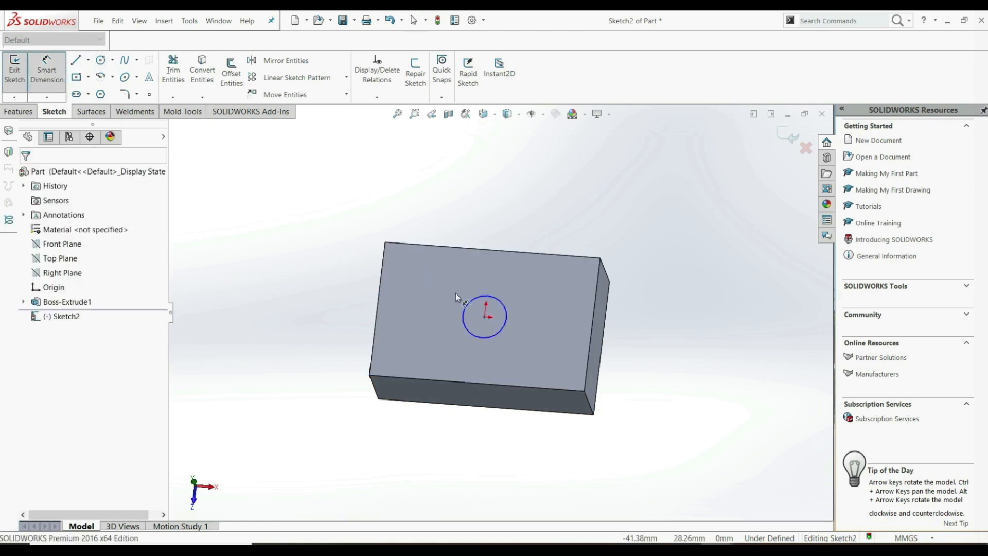
click(463, 312)
click(429, 317)
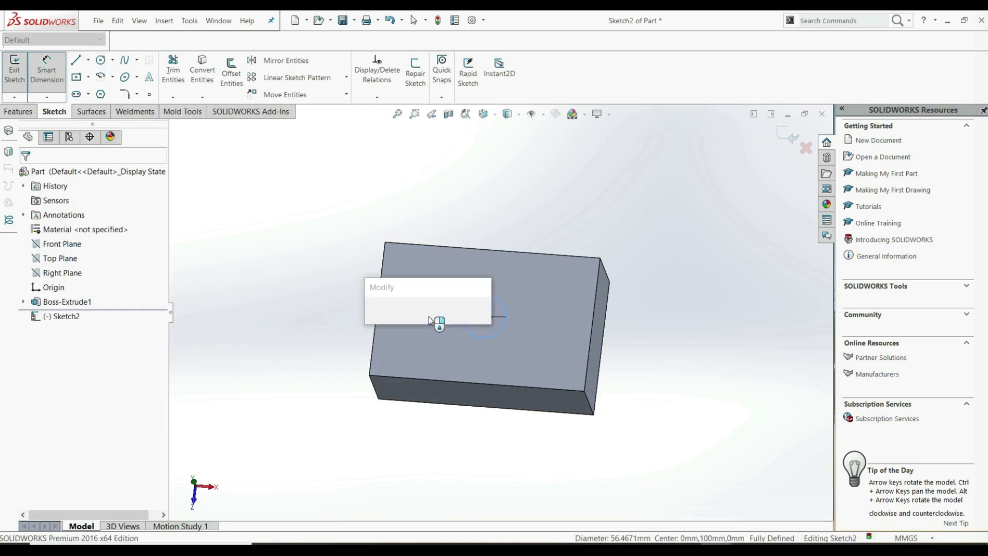
text(50)
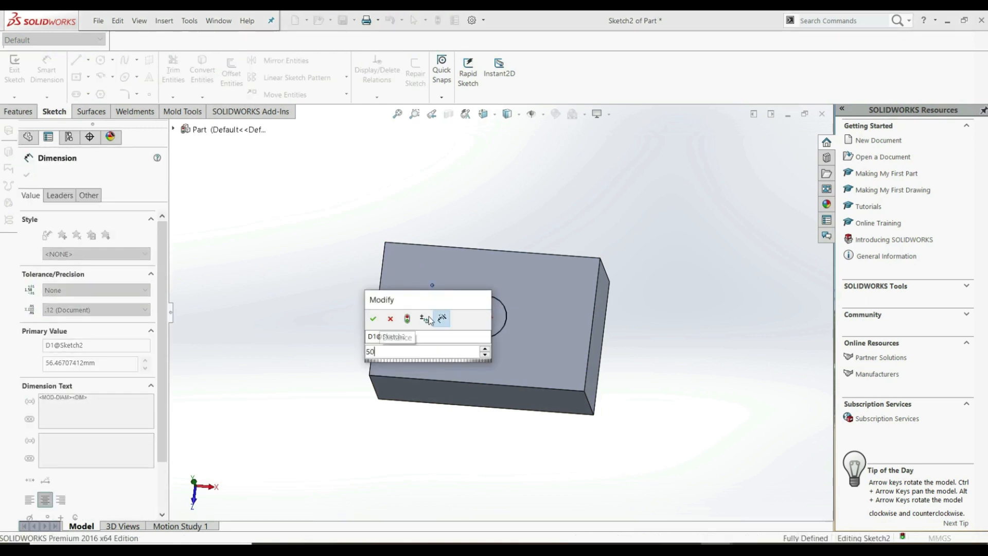
key(Return)
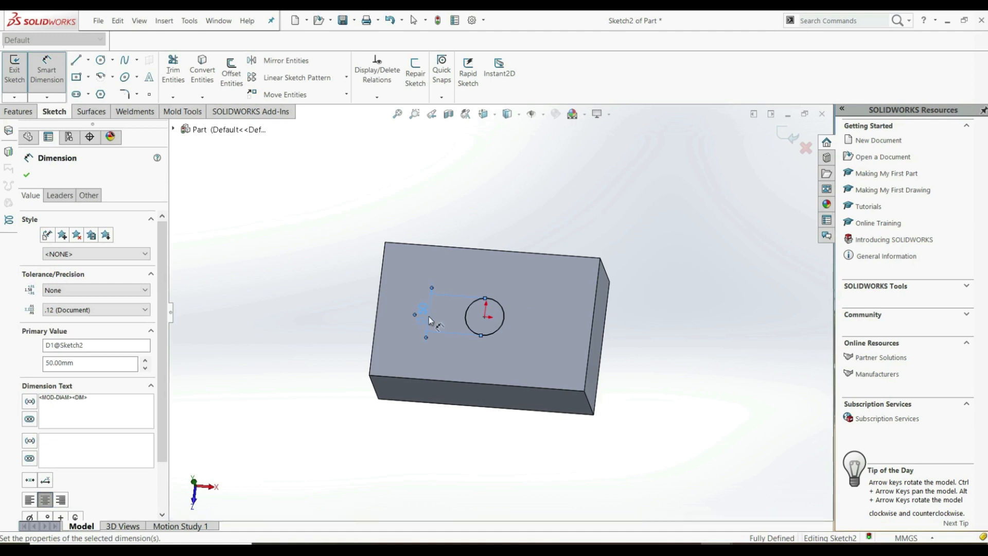
click(26, 175)
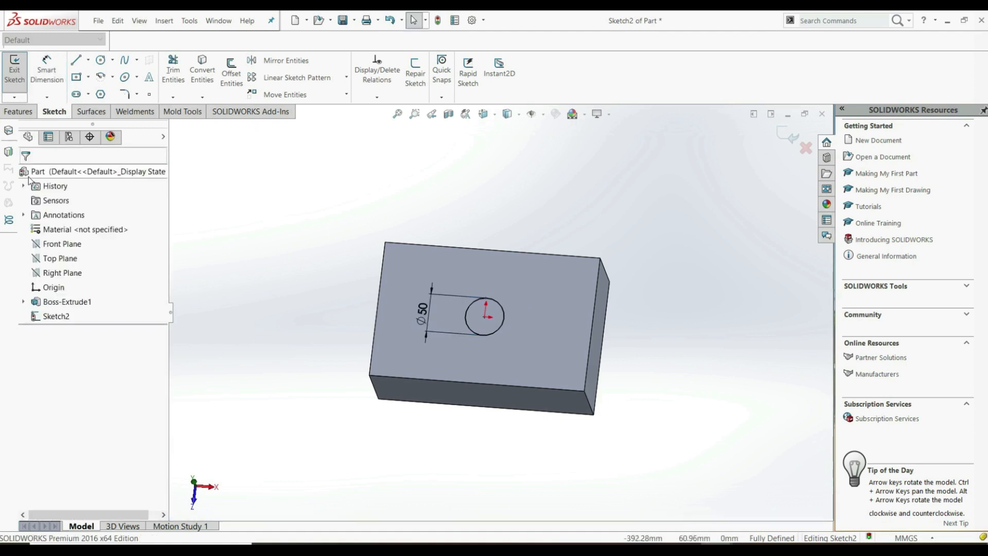
Cut a blind hole 60 mm deep into the block from the circle sketch using Extruded Cut
click(18, 111)
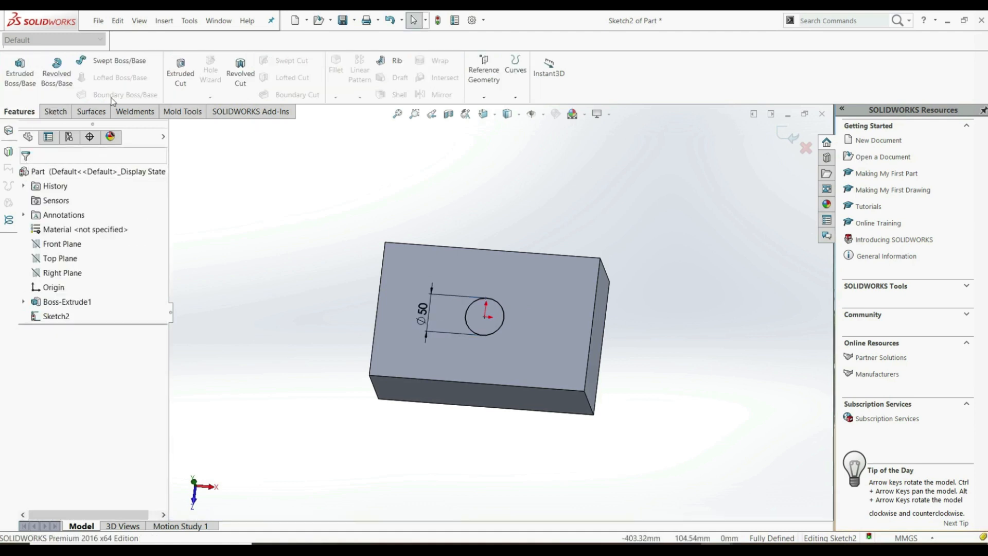
click(186, 74)
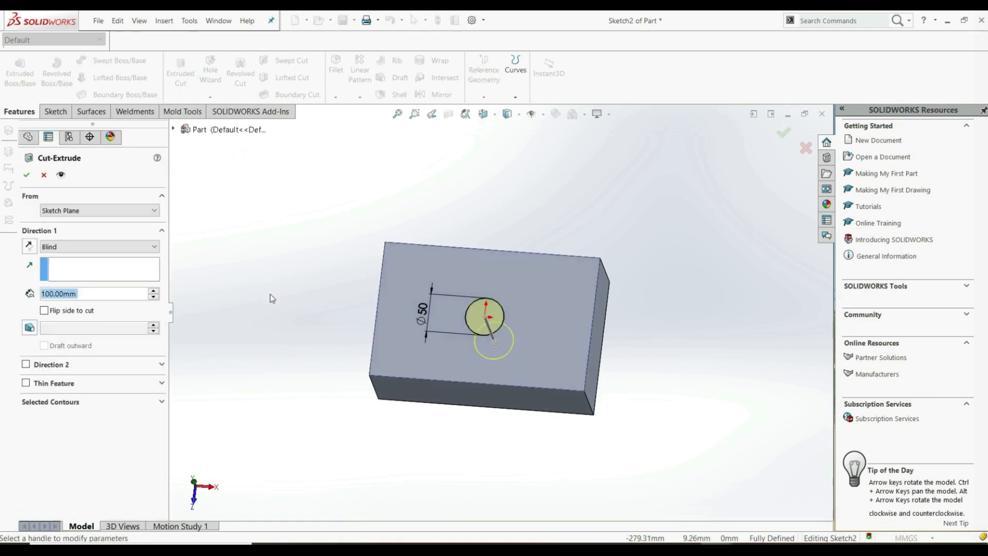
text(60)
key(Return)
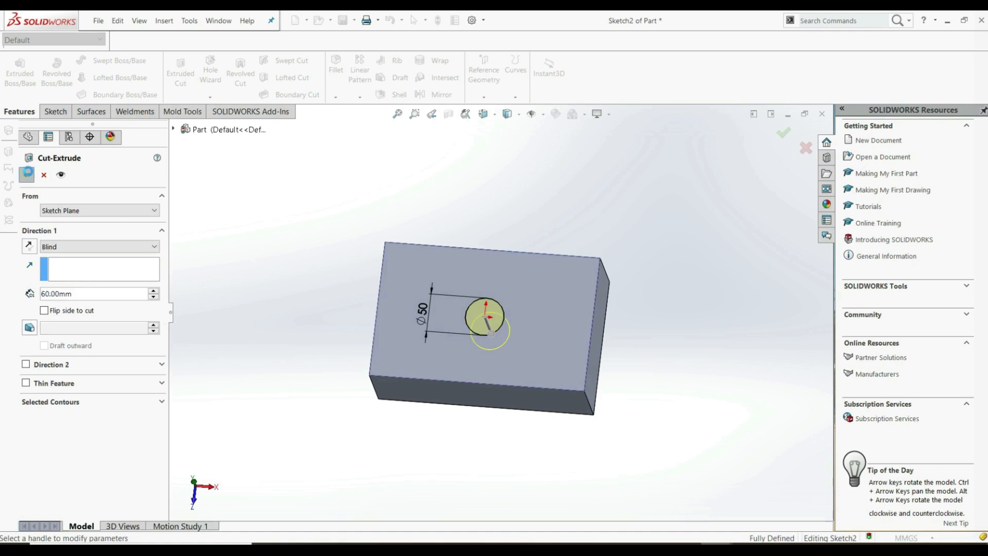
click(28, 175)
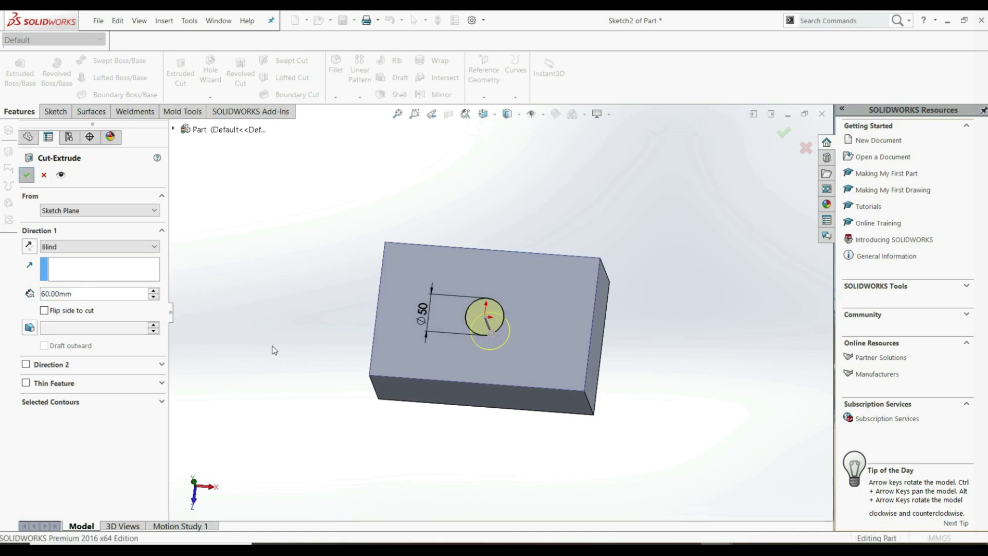
middle_drag(279, 366, 296, 350)
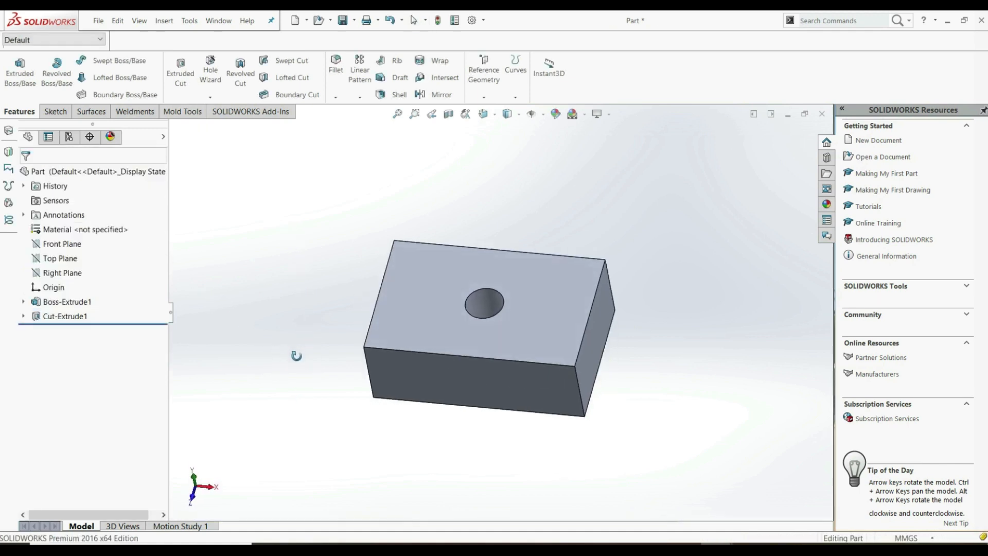
scroll(494, 316, down, 10)
click(496, 295)
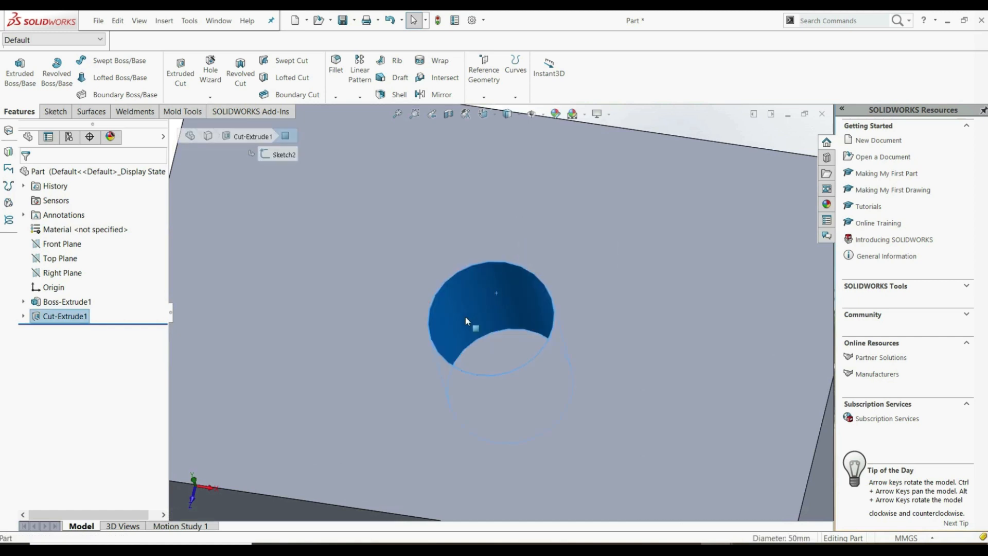
scroll(528, 301, up, 5)
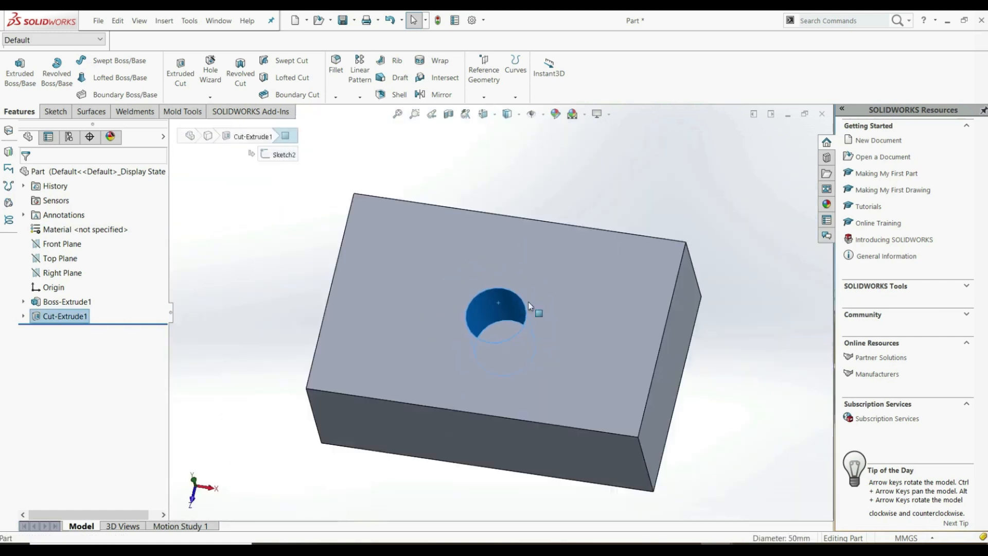
click(312, 258)
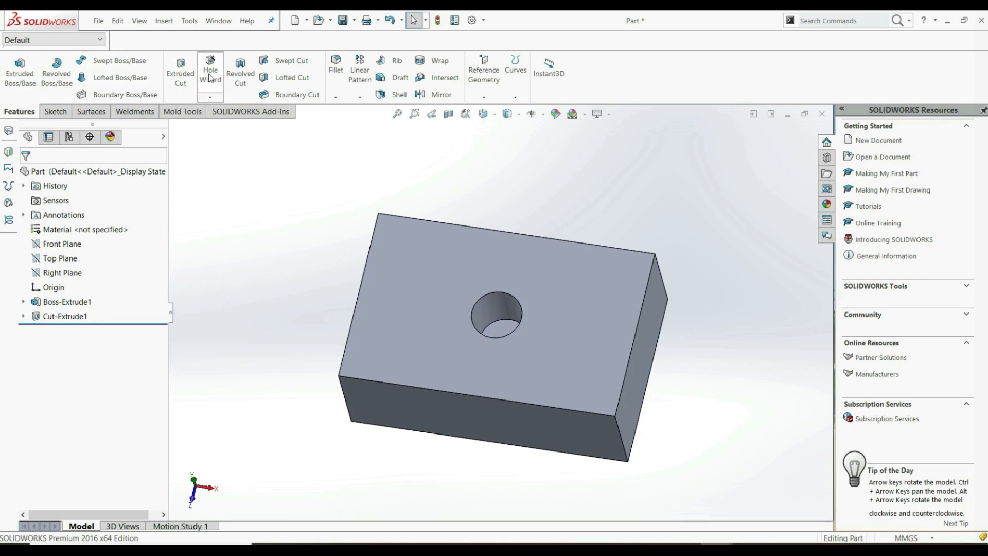
Start a Thread feature on the hole's upper circular edge and set its blind depth to 50 mm
click(214, 100)
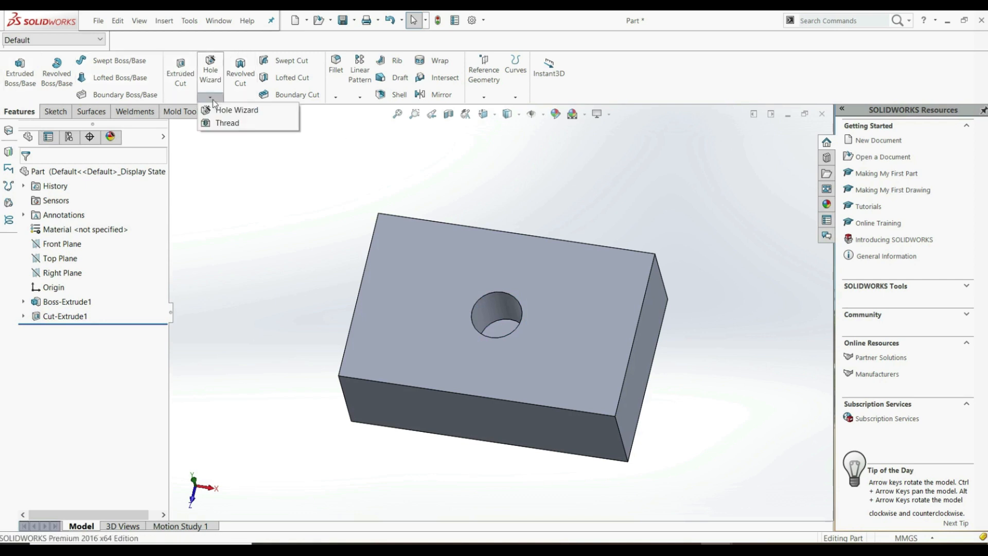
click(227, 123)
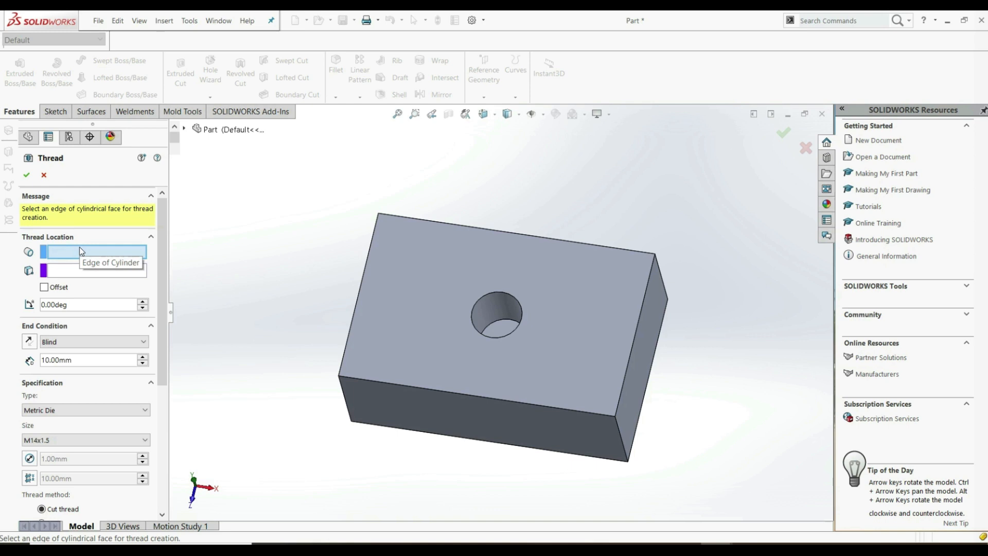
click(498, 292)
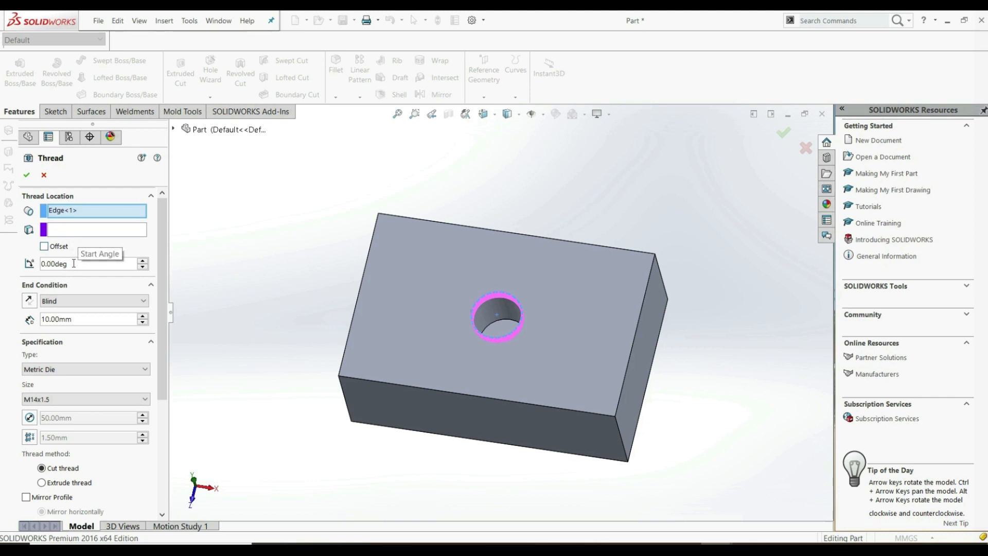
scroll(164, 288, down, 3)
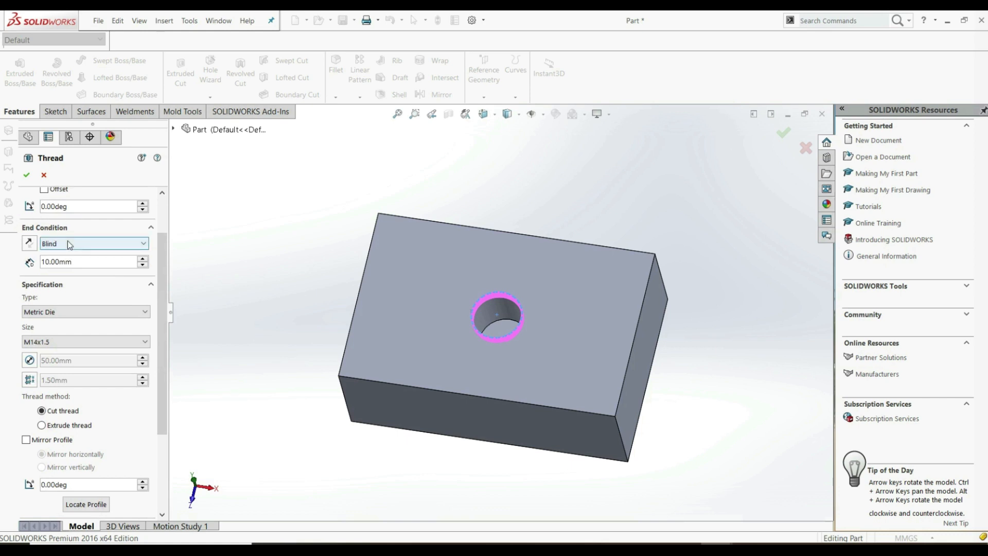
double_click(81, 261)
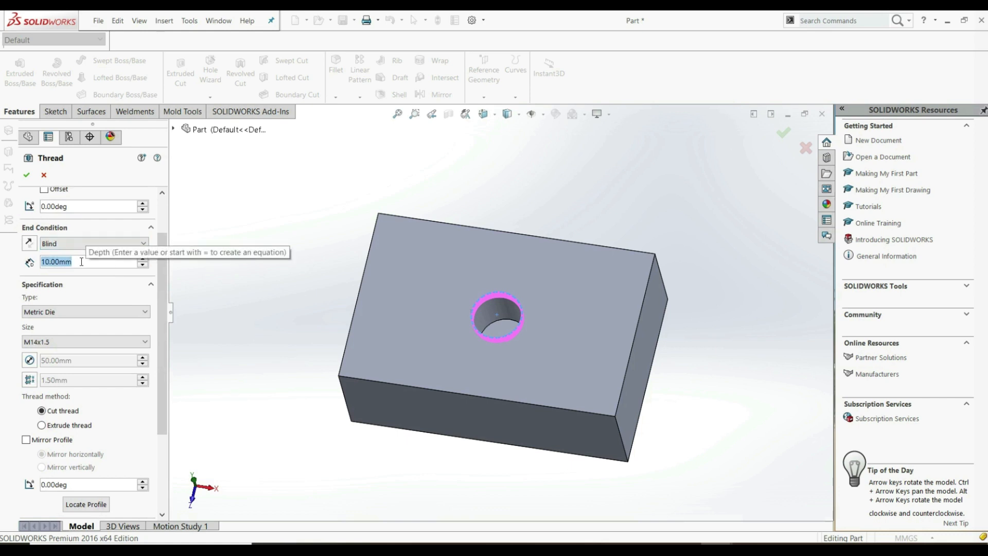
text(50)
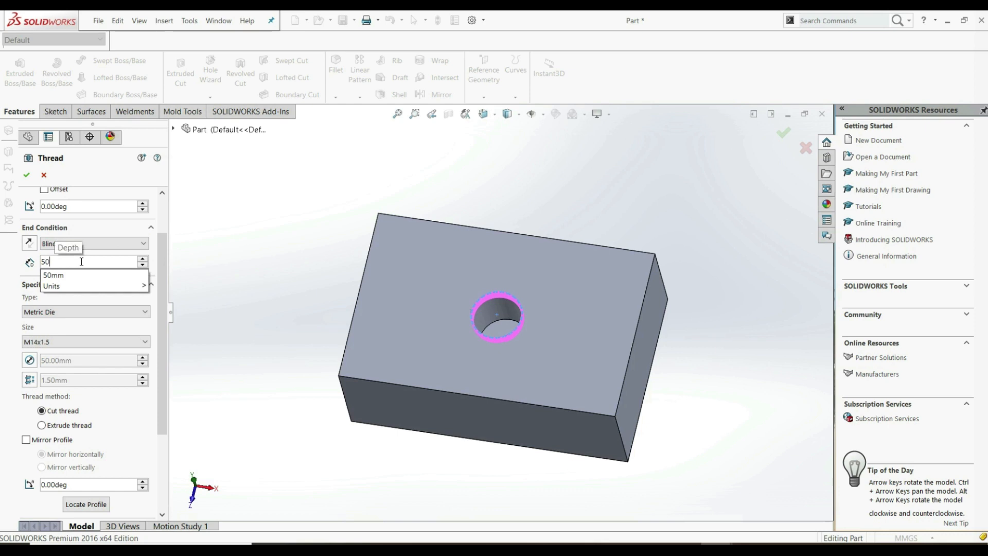
key(Return)
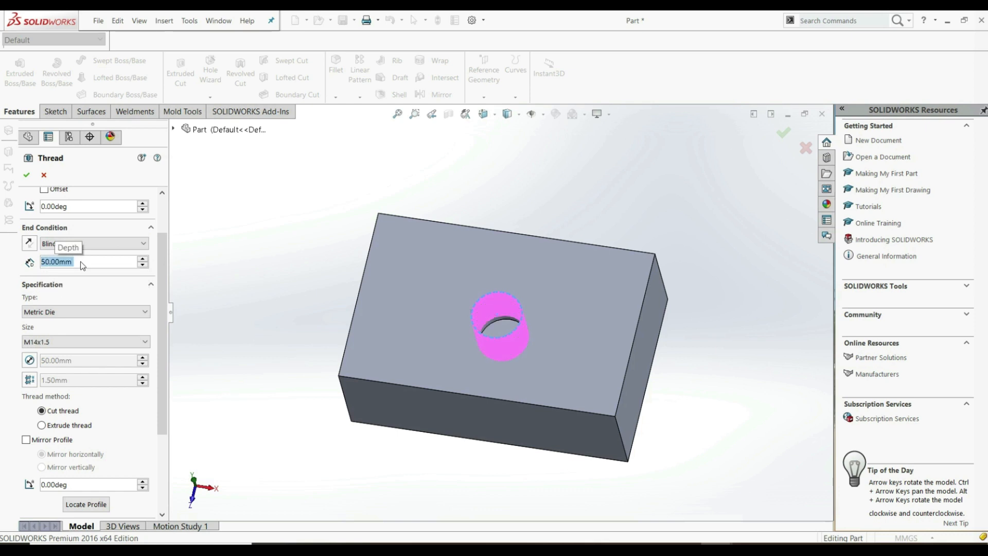
Specify the thread with type Metric Die and size M24x2.0
scroll(67, 236, down, 3)
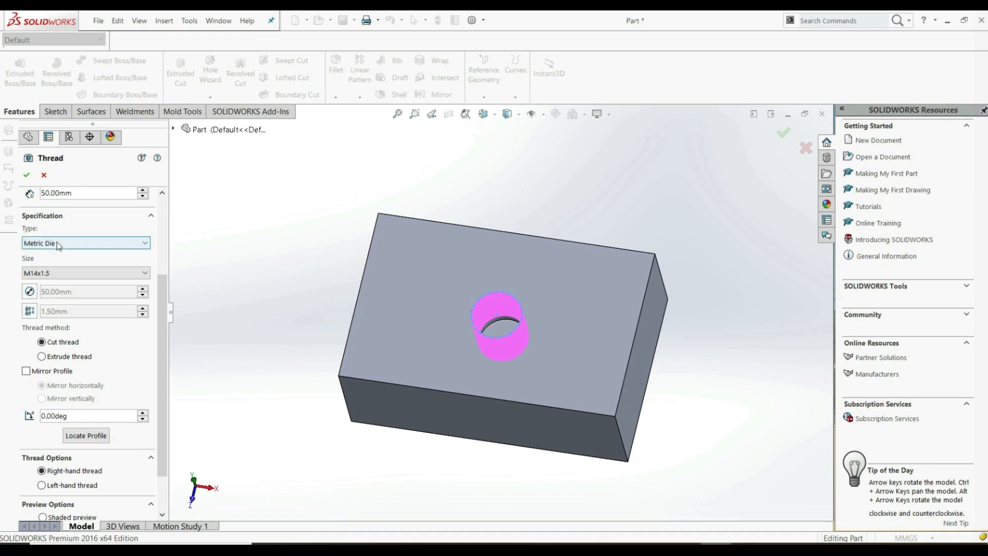
click(51, 243)
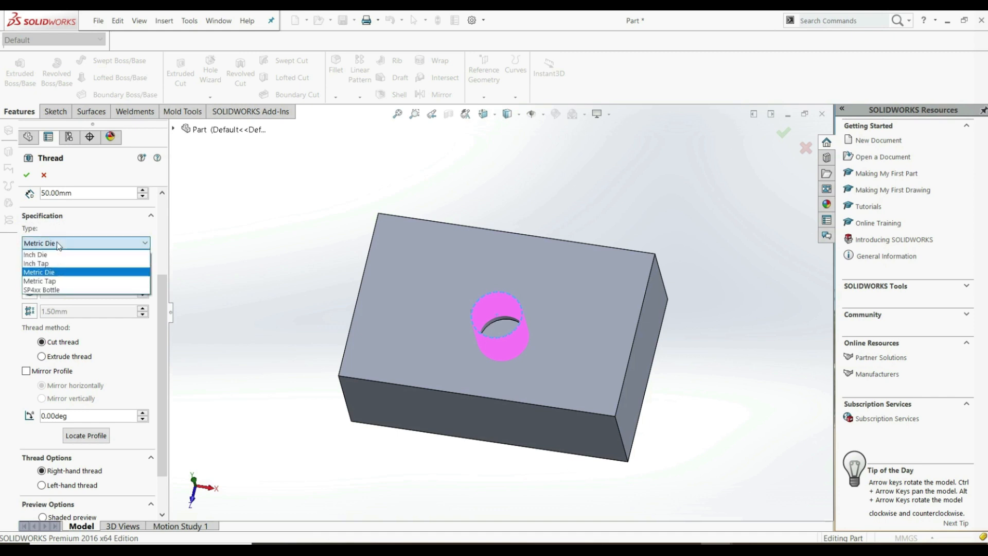
click(58, 273)
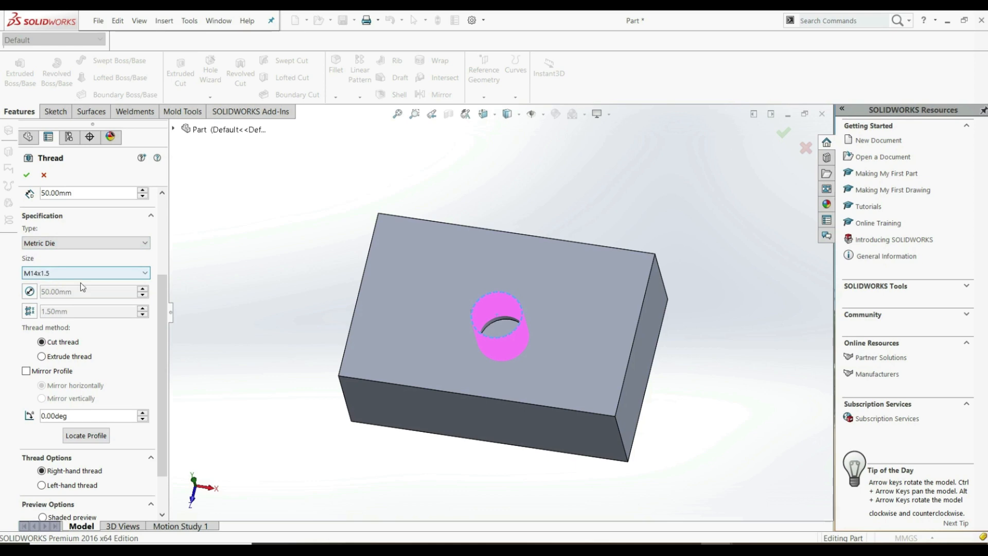
scroll(505, 316, down, 8)
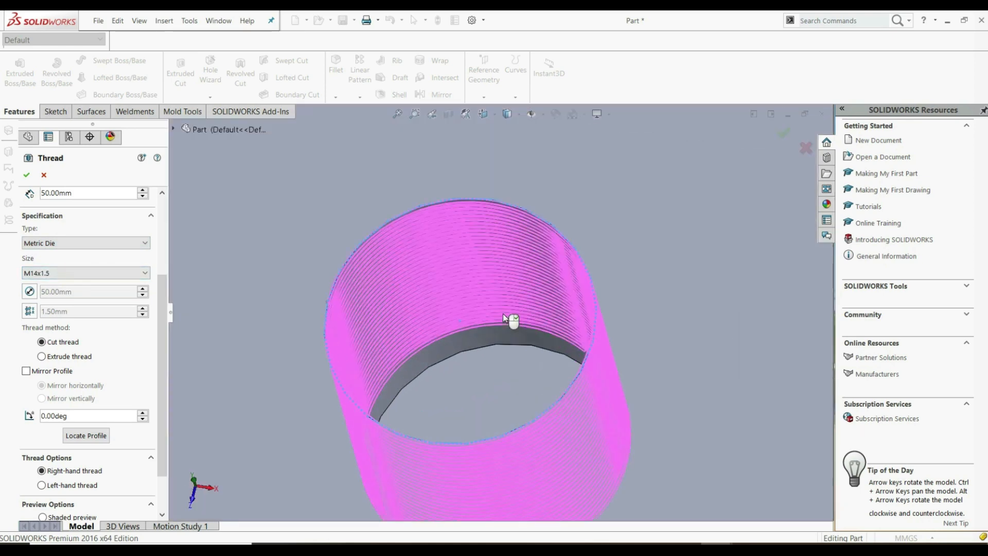
click(83, 273)
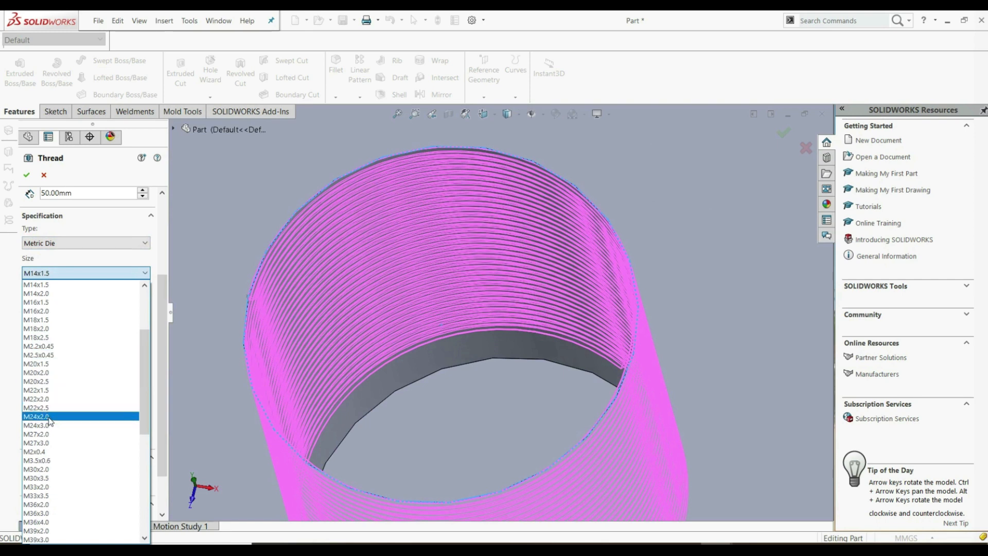
click(50, 421)
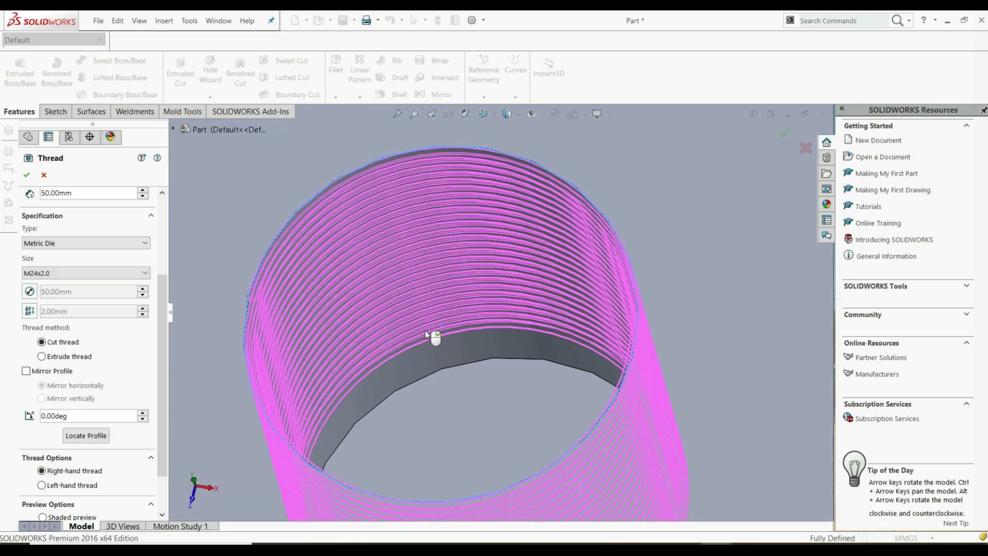
Switch the thread method to Extrude thread and examine the preview in the hole
scroll(425, 334, up, 10)
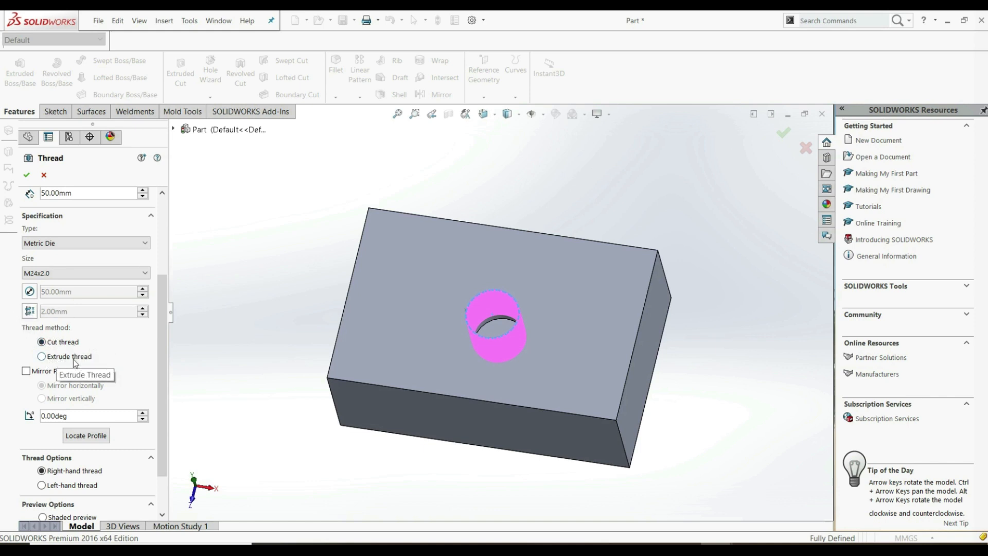
click(41, 357)
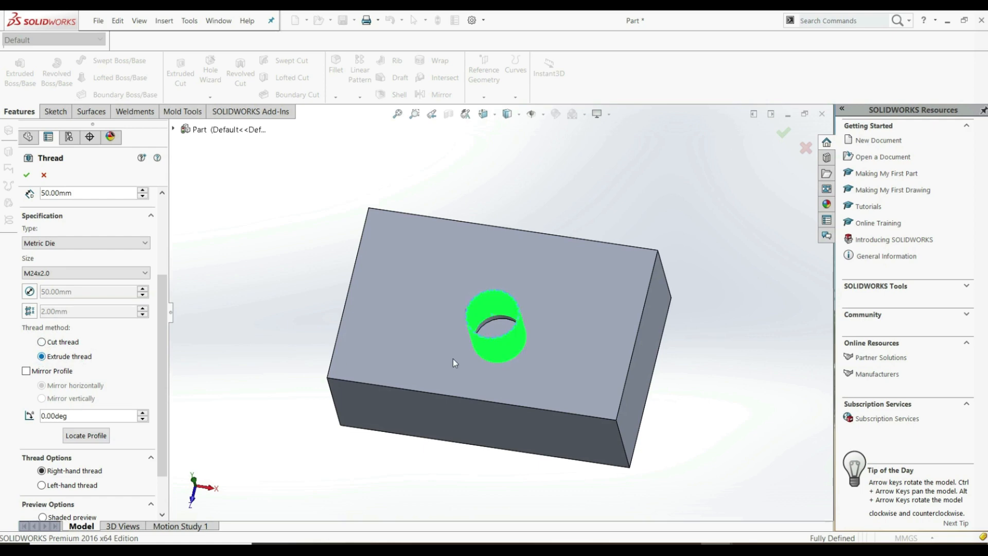
scroll(455, 363, down, 10)
scroll(490, 364, up, 5)
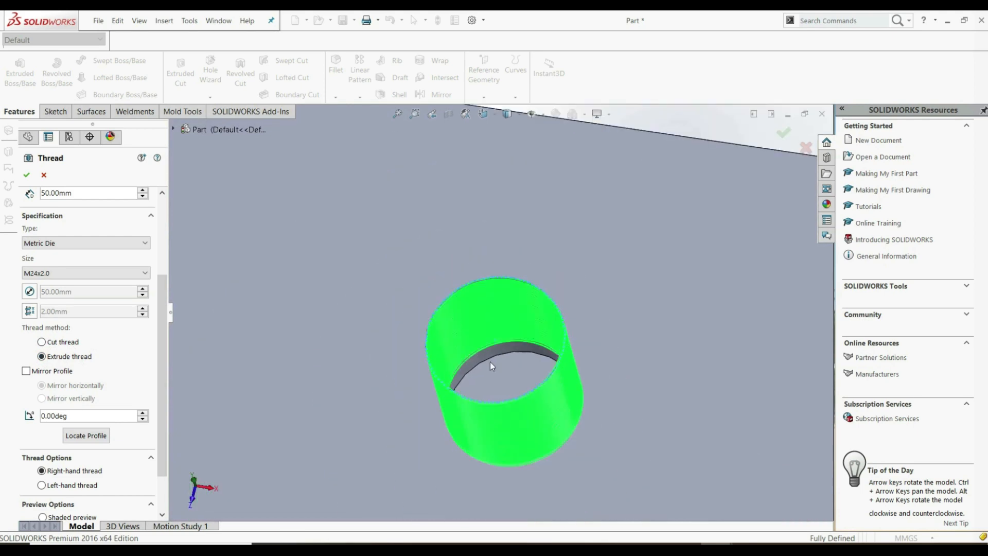
Try the horizontally mirrored profile for the extruded thread in the hole and turn Mirror Profile off again
middle_drag(491, 366, 512, 366)
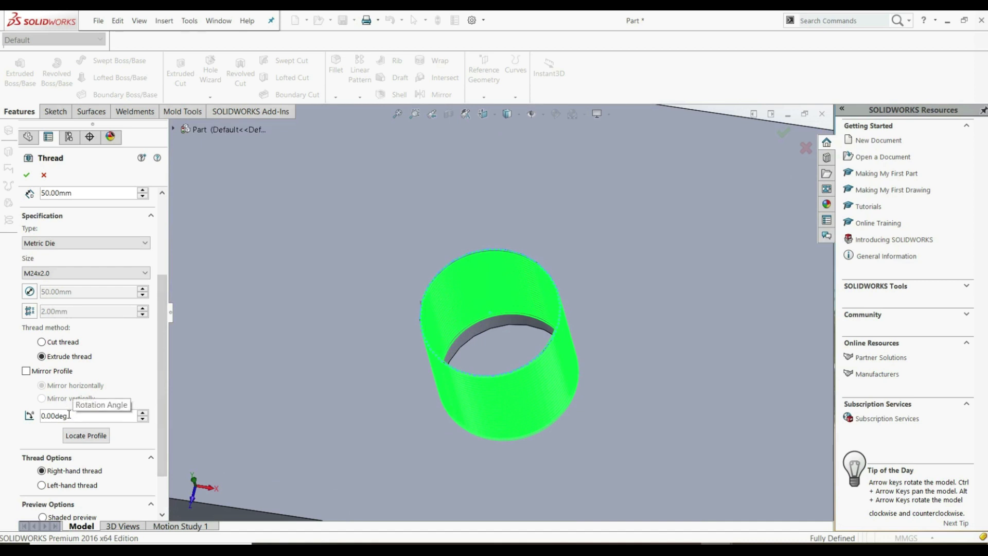
click(25, 370)
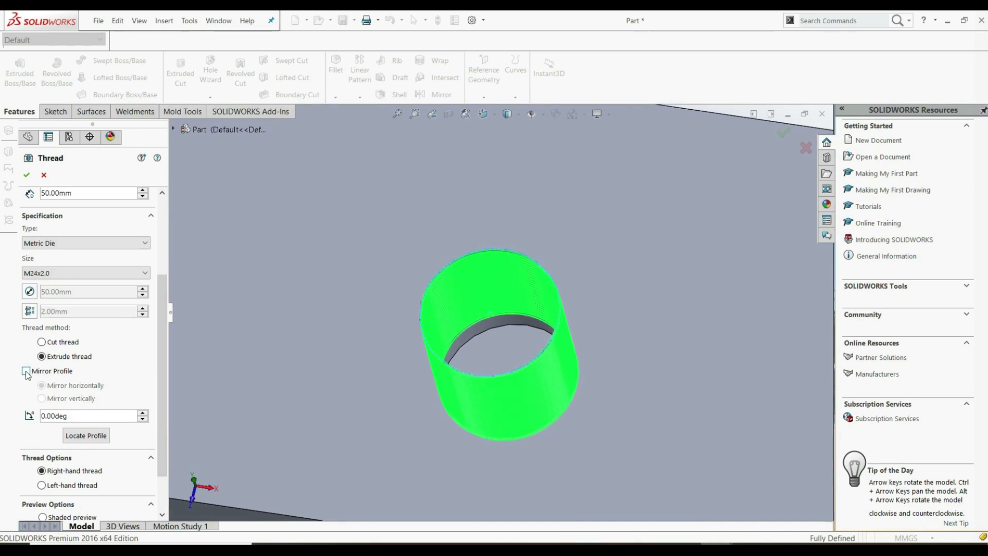
click(25, 371)
scroll(477, 280, down, 5)
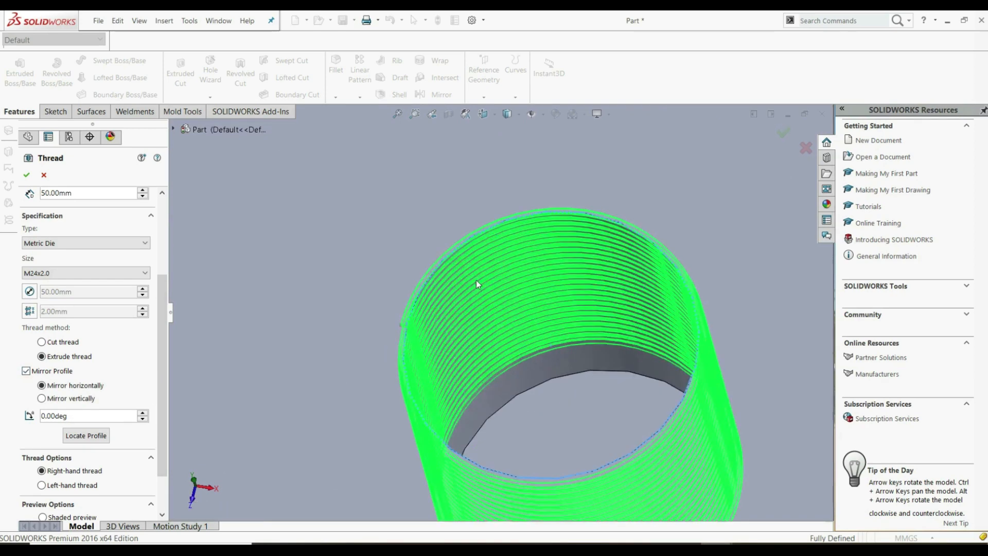
click(25, 371)
scroll(126, 394, up, 2)
scroll(123, 407, down, 4)
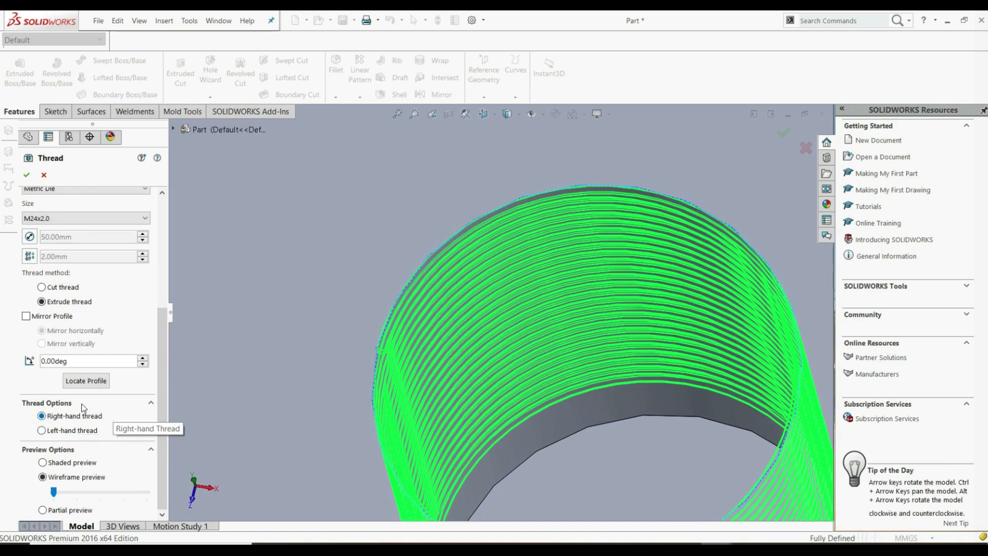
Create the extruded right-hand thread in the hole with the current settings and inspect it inside the block
scroll(159, 399, up, 5)
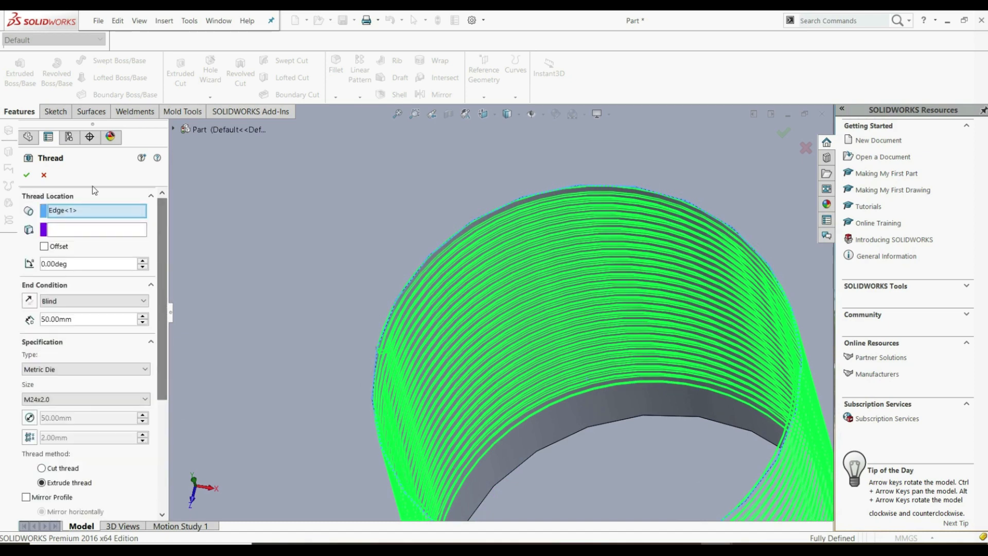
click(28, 175)
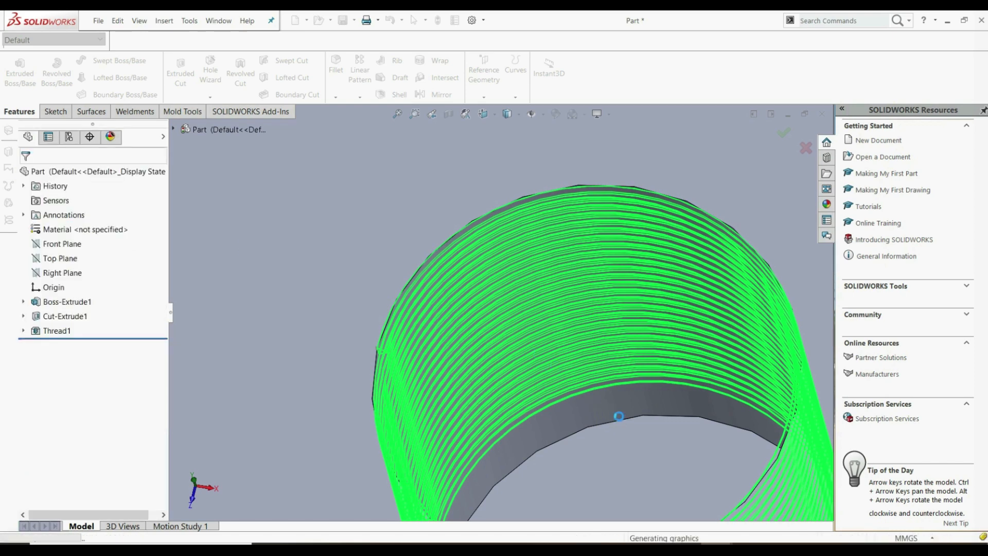
scroll(620, 416, up, 6)
scroll(565, 349, down, 6)
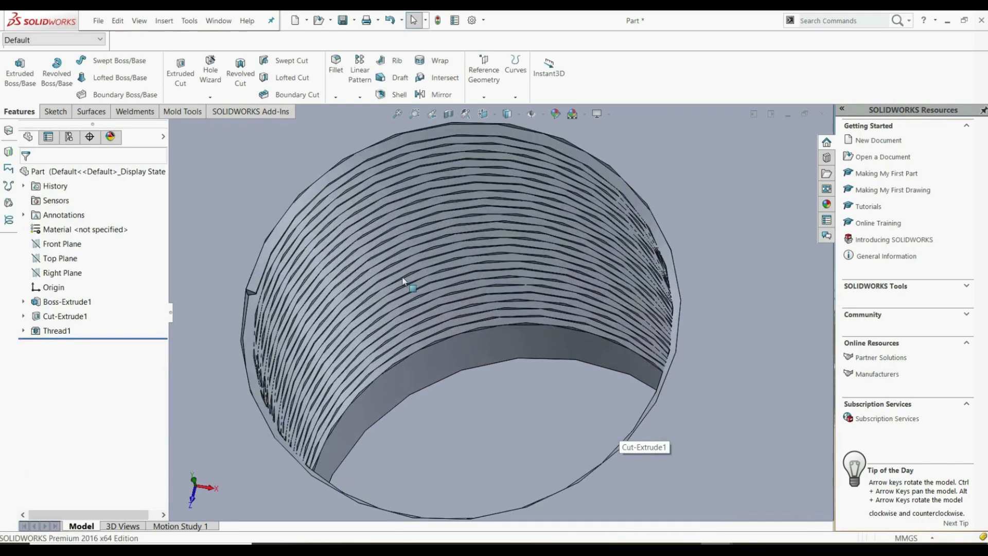
scroll(381, 296, down, 3)
scroll(389, 324, up, 8)
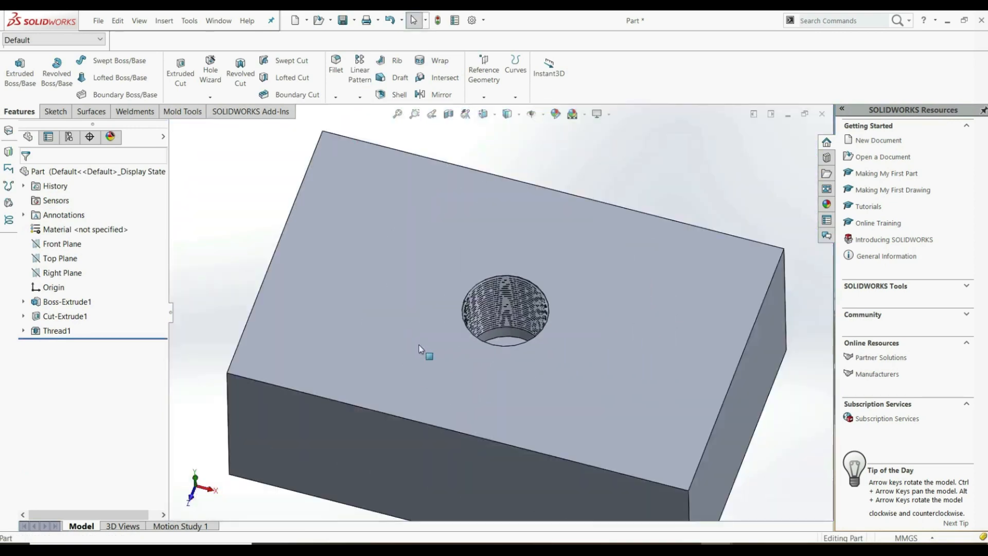
scroll(421, 347, up, 3)
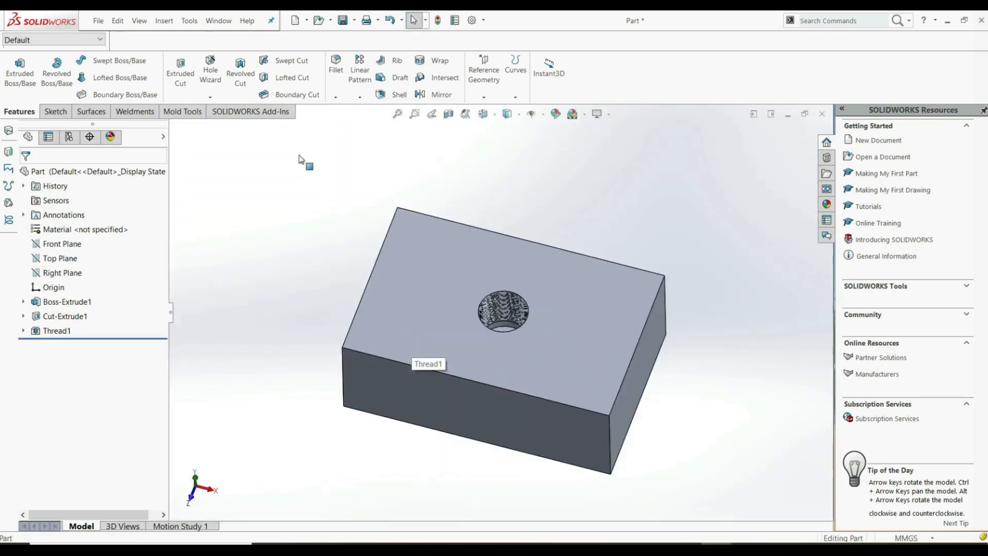
Section the block along the Front Plane, examine the thread profile on the hole wall, and cancel the section view
click(448, 114)
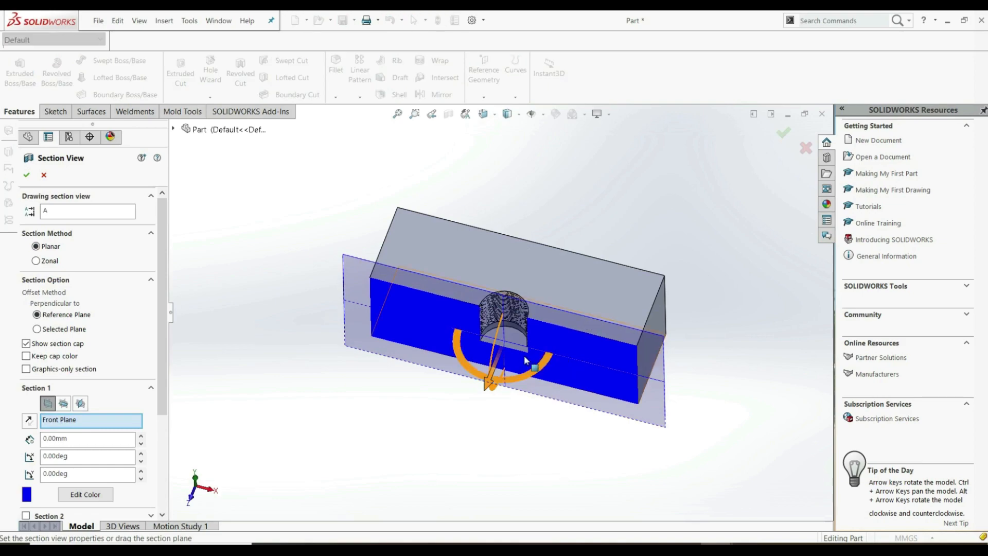
scroll(524, 355, down, 10)
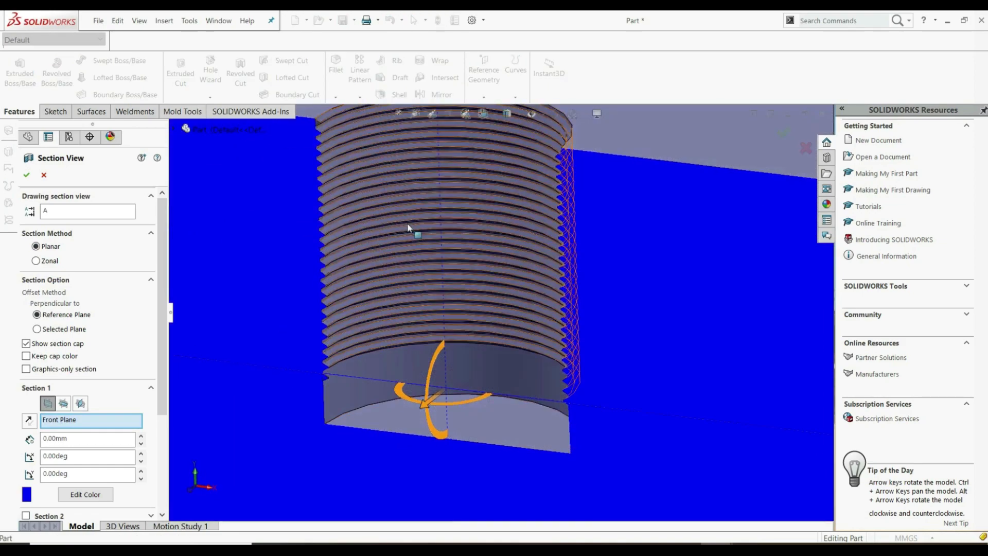
scroll(408, 227, down, 8)
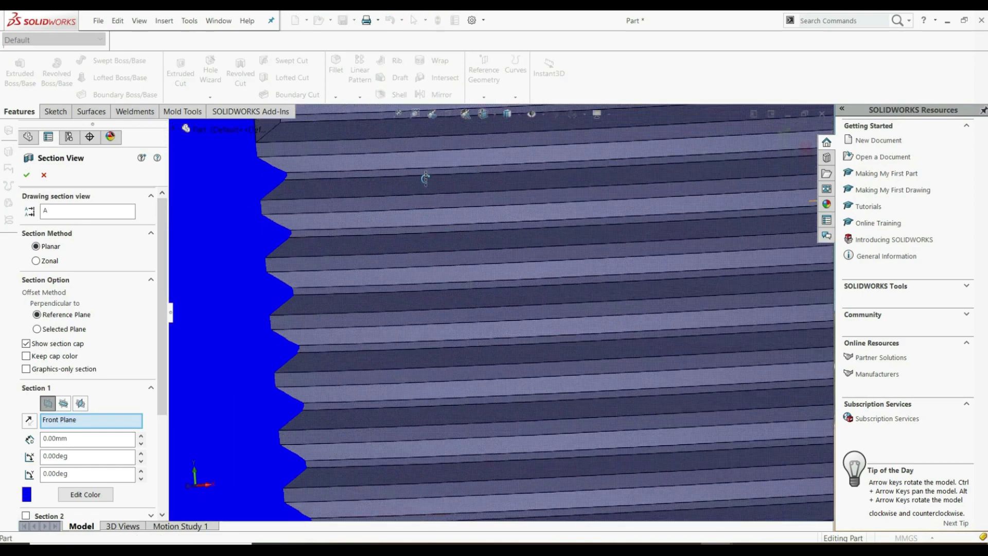
scroll(426, 179, up, 8)
scroll(659, 285, down, 4)
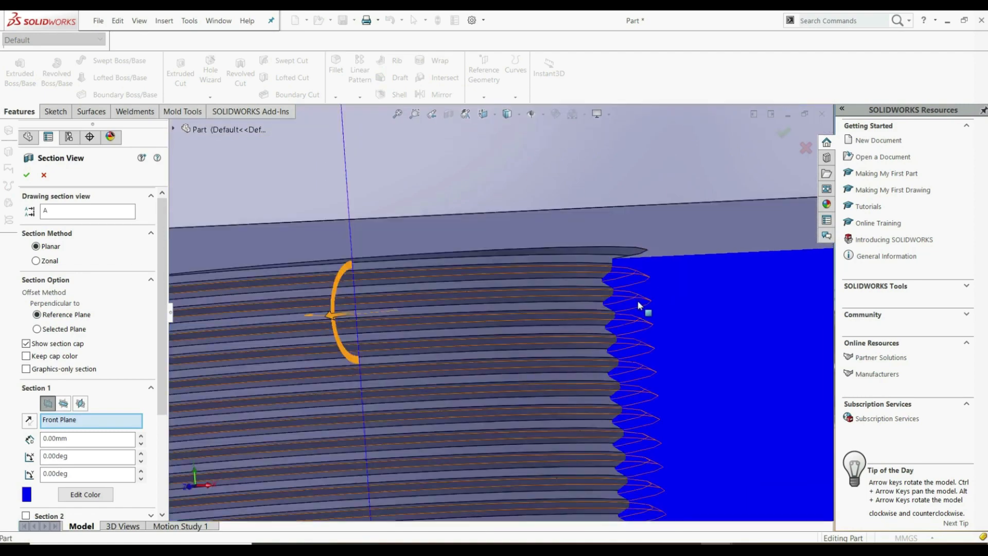
scroll(634, 304, up, 5)
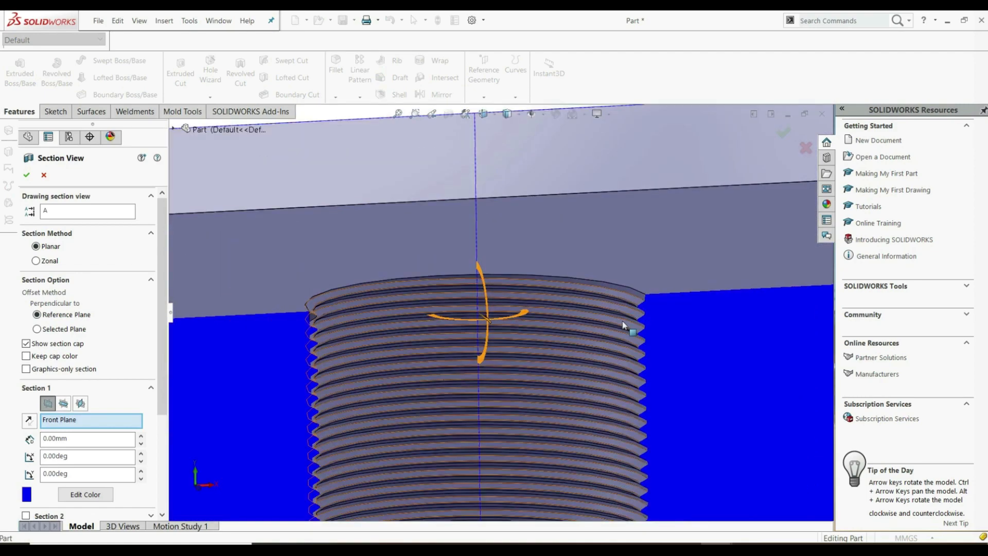
scroll(620, 322, down, 3)
scroll(597, 299, down, 3)
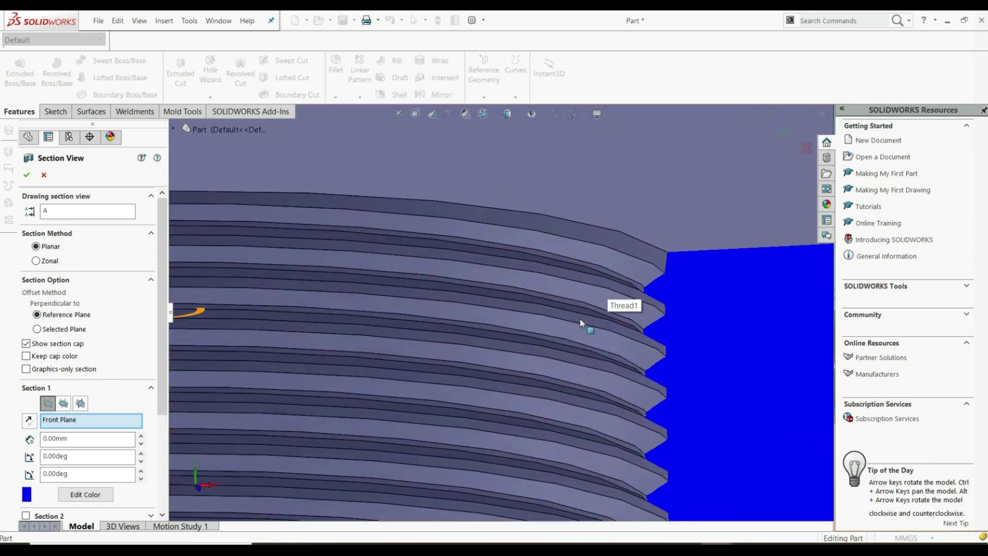
scroll(579, 319, down, 2)
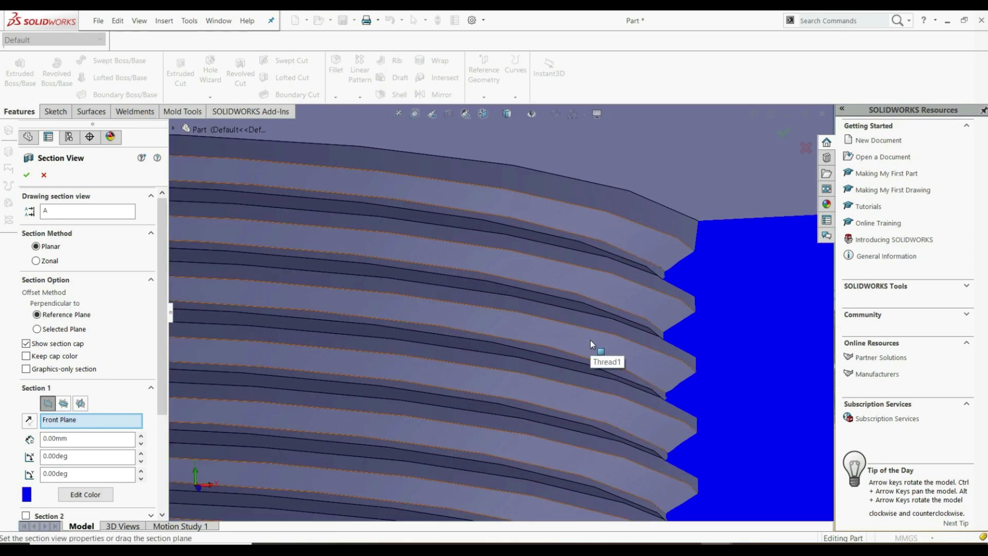
scroll(591, 340, up, 10)
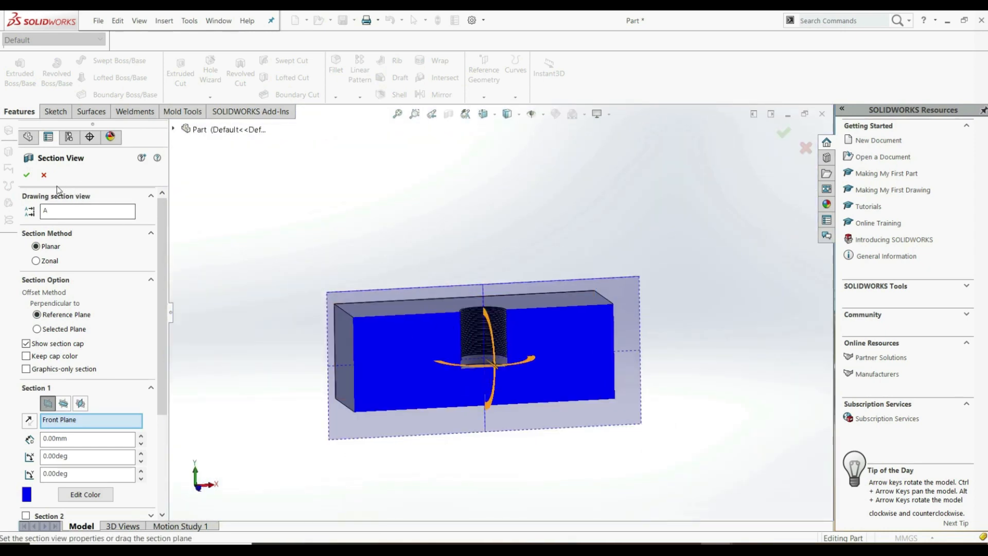
click(44, 174)
key(ctrl+7)
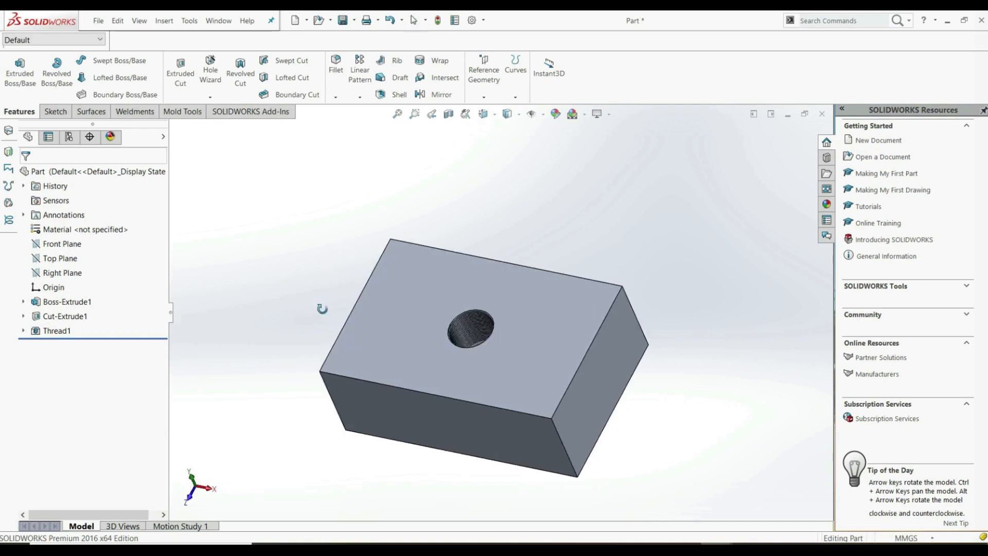
Sketch a circle about 78 mm in diameter on the Top Plane, beside the block and clear of it
click(52, 257)
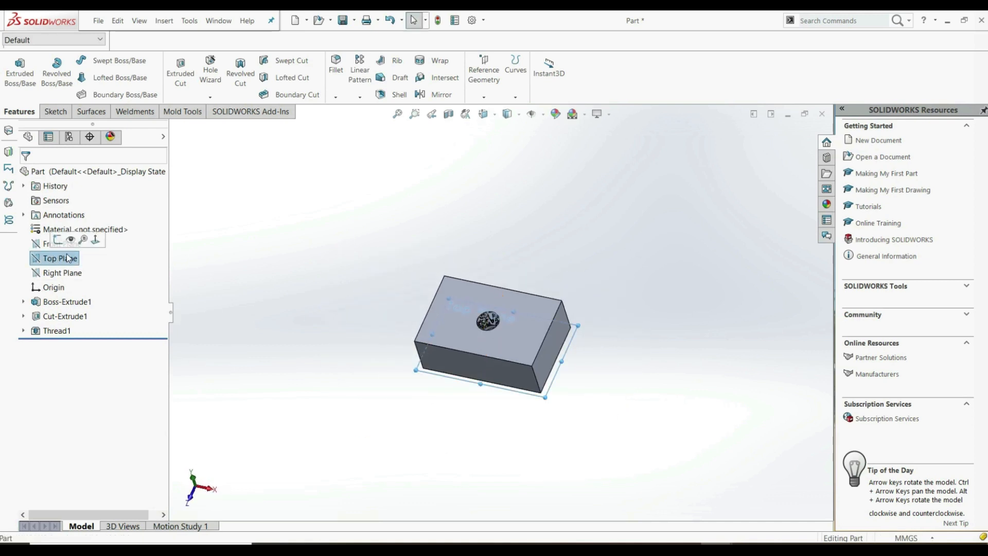
click(55, 111)
click(14, 67)
click(100, 60)
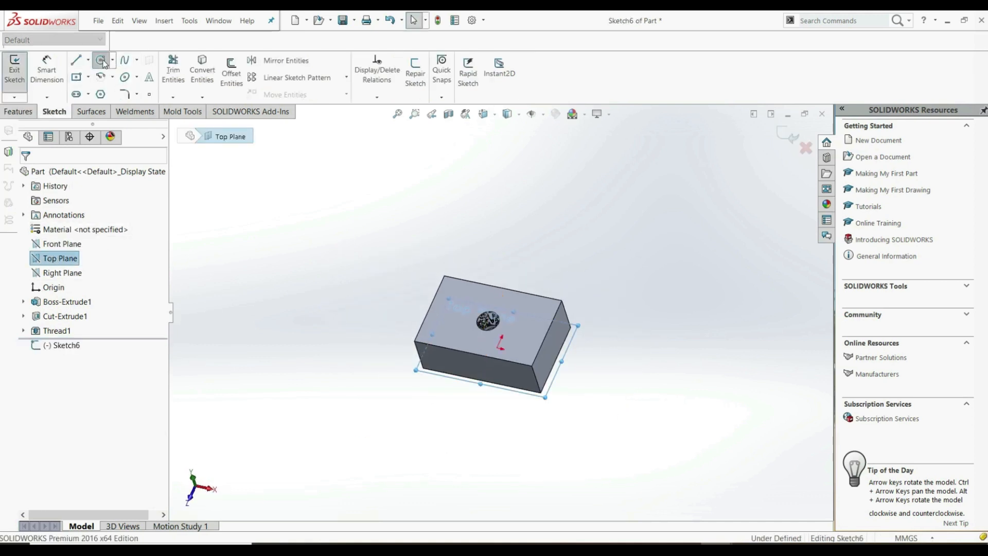
click(346, 300)
click(27, 175)
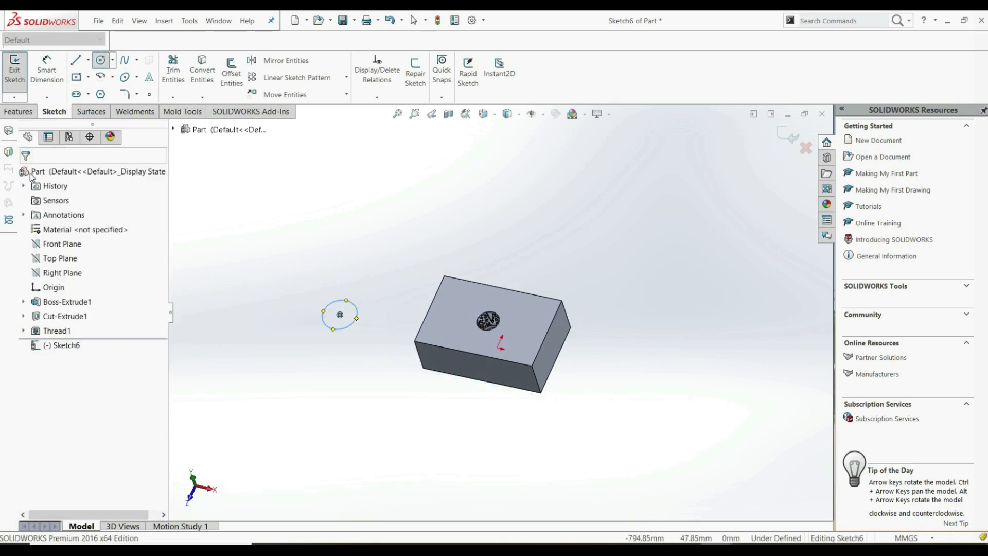
key(Escape)
Extrude the circle beside the block 200 mm blind into a solid cylinder
click(19, 111)
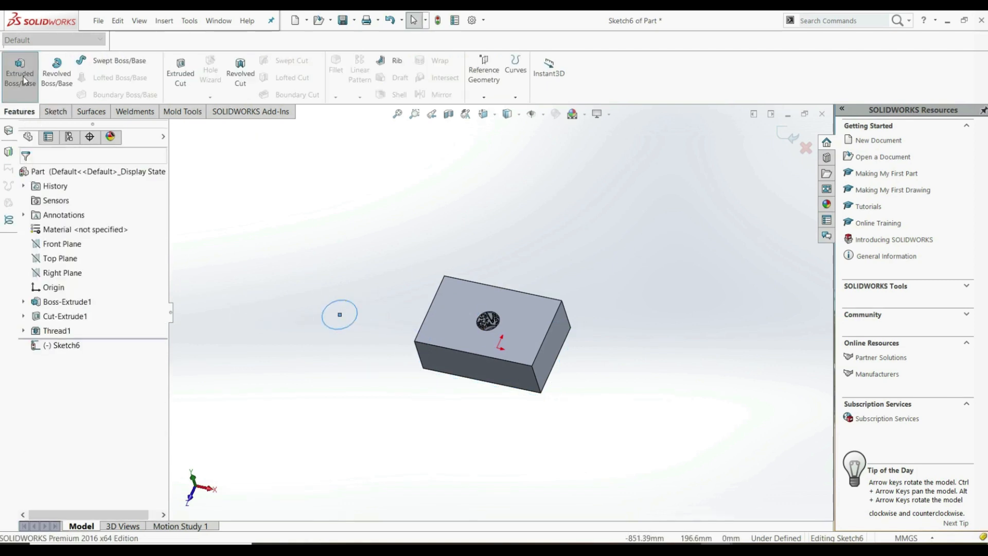
click(29, 81)
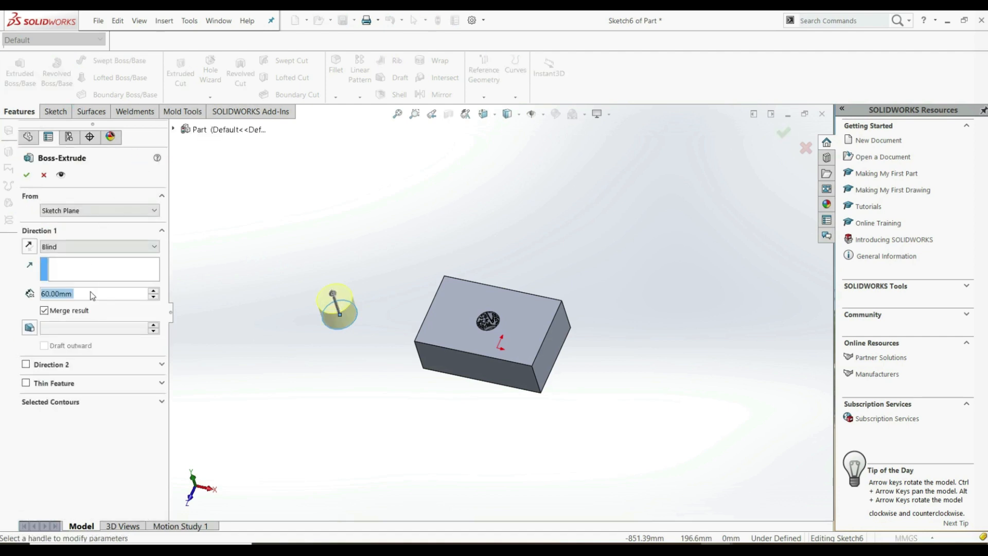
text(20)
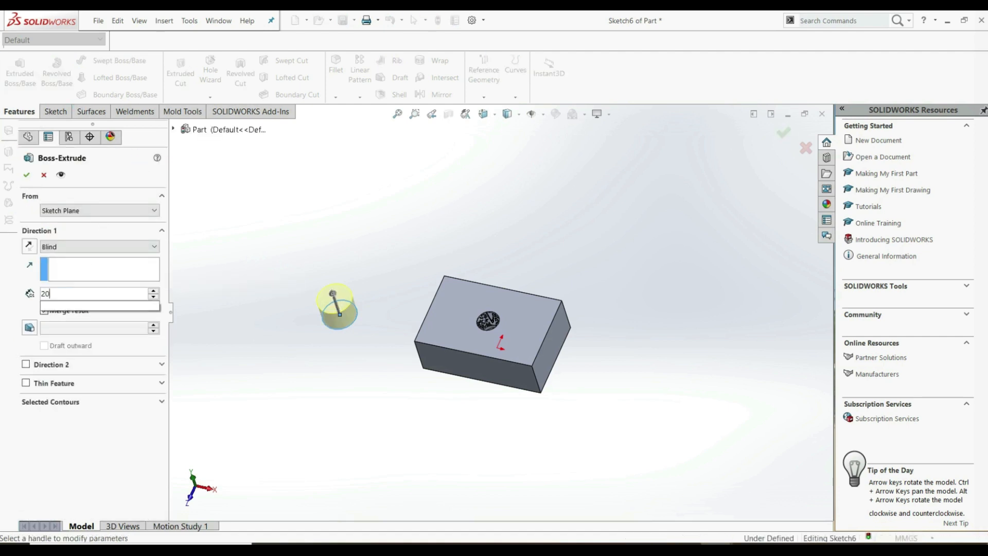
text(0)
key(Return)
scroll(371, 294, up, 3)
scroll(409, 304, down, 2)
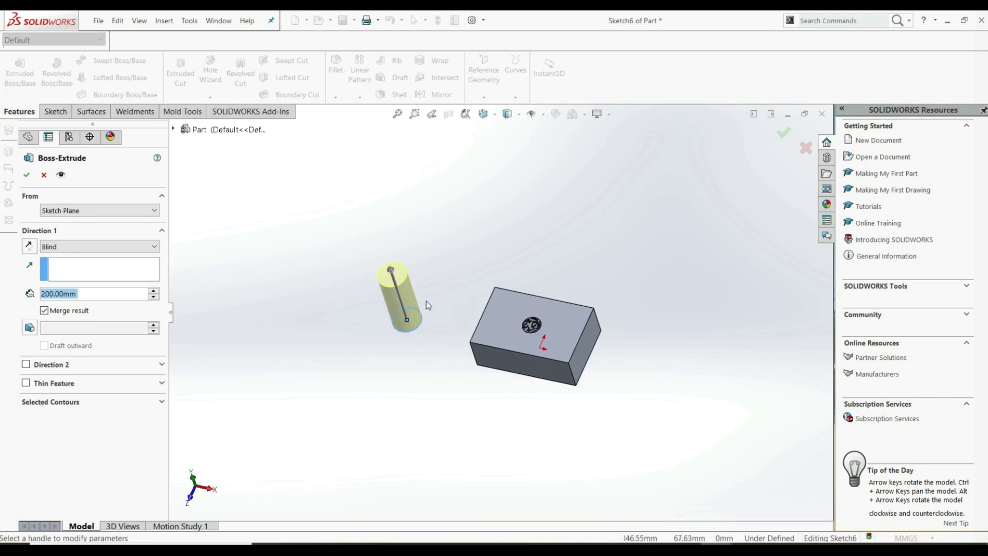
click(27, 174)
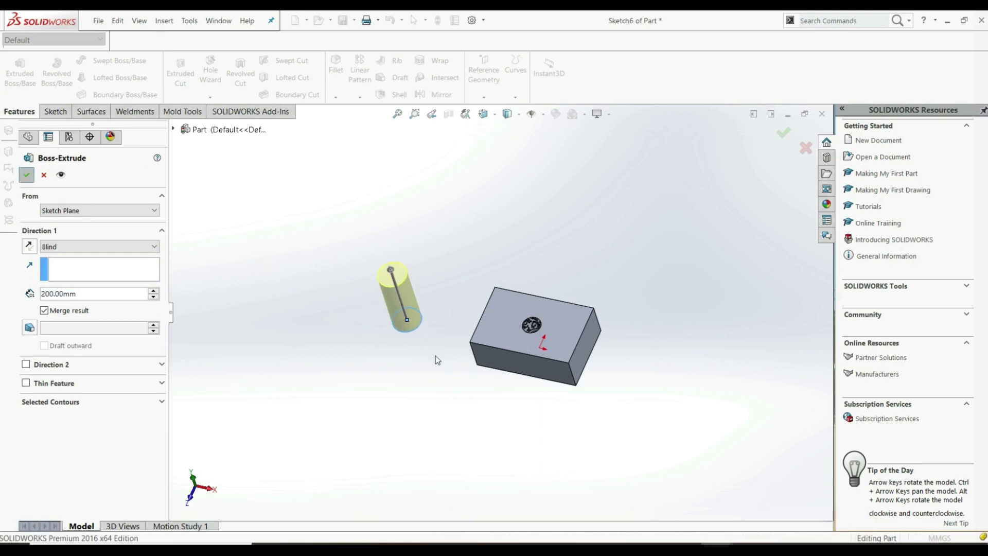
Start a Thread feature on the cylinder's upper circular edge with a blind depth of 100 mm and size M42x3.0
scroll(409, 318, down, 5)
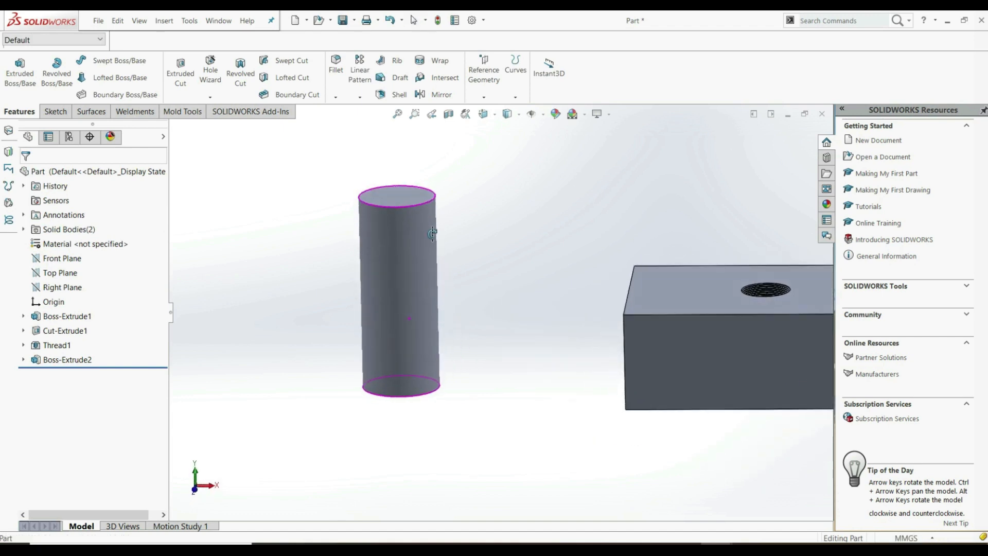
middle_drag(432, 233, 431, 246)
scroll(416, 269, up, 3)
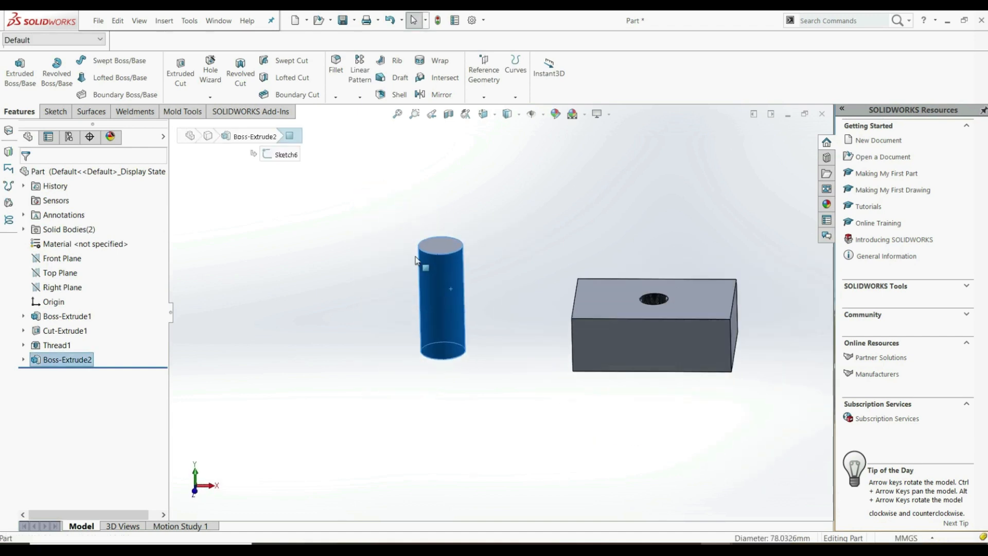
scroll(430, 250, down, 4)
click(563, 284)
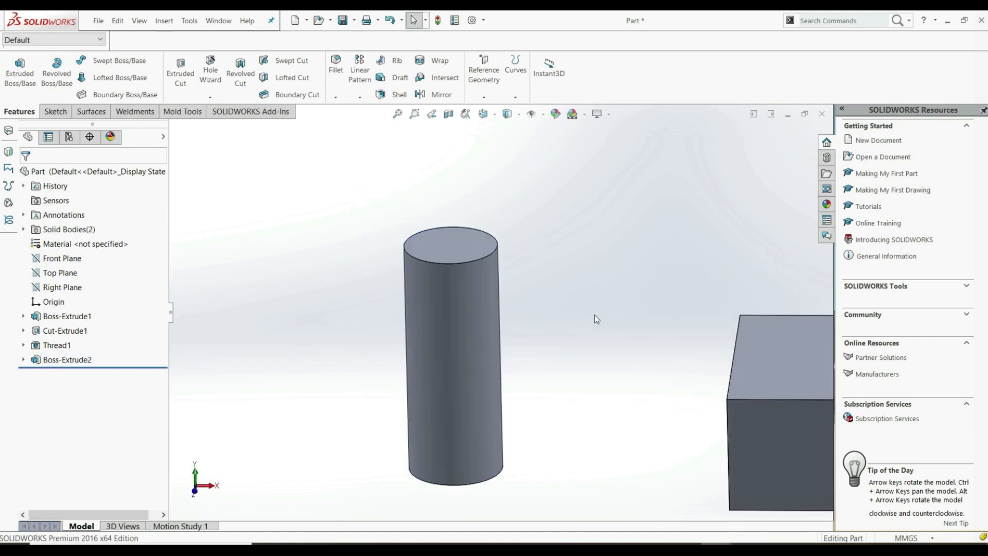
click(216, 98)
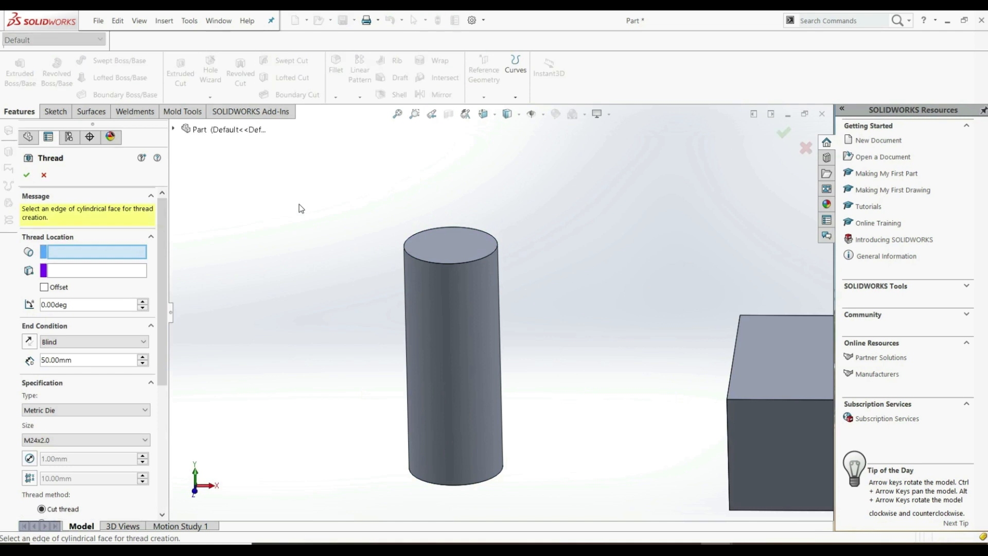
click(453, 266)
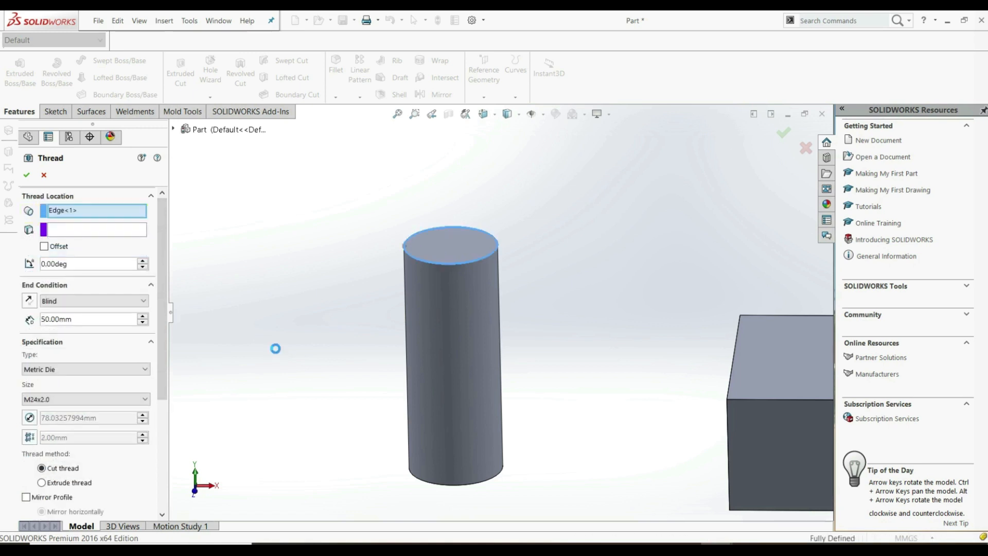
click(81, 317)
text(100)
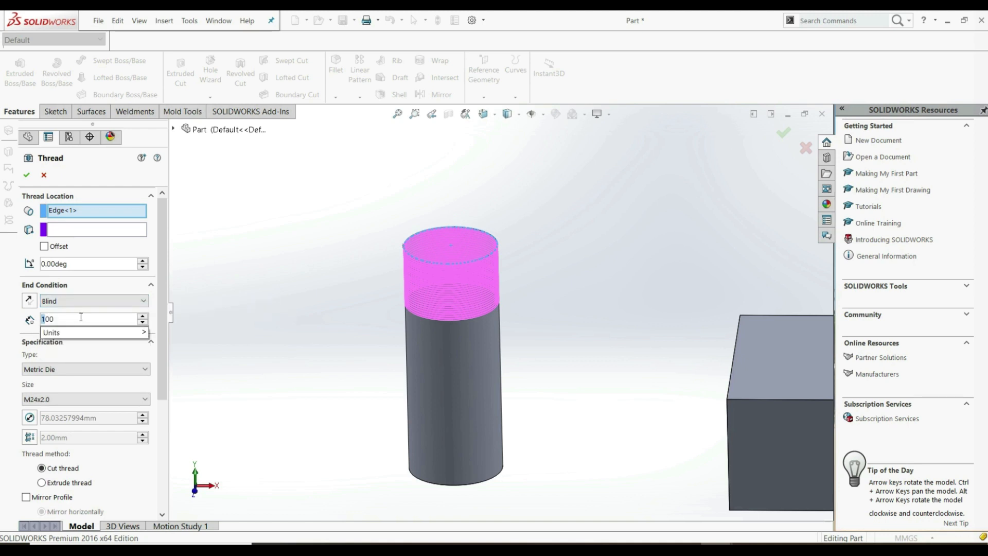
key(Return)
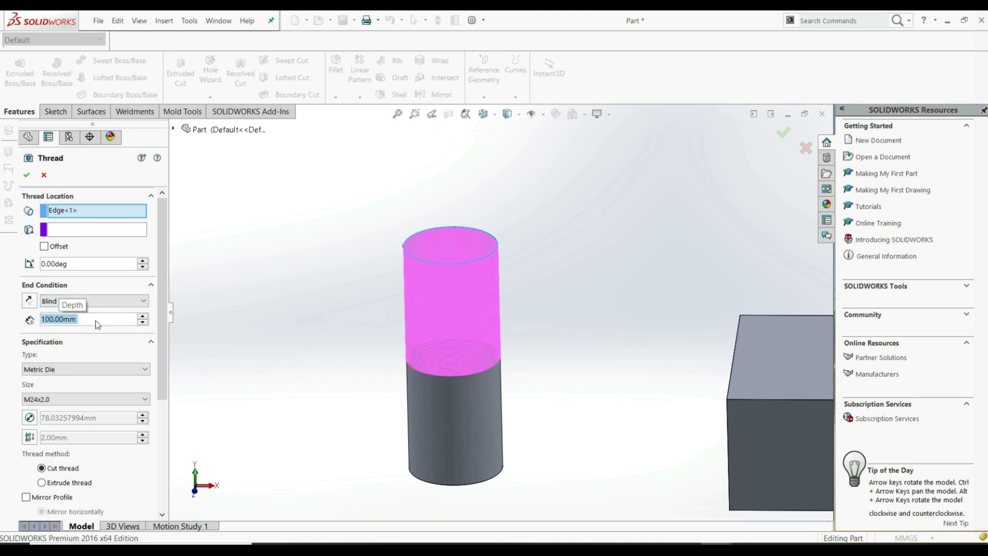
click(49, 400)
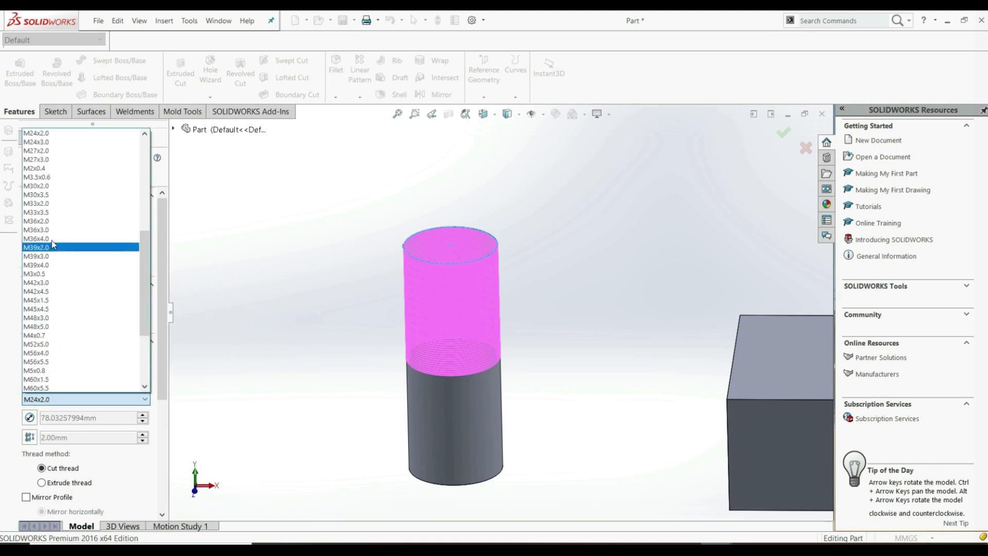
click(52, 283)
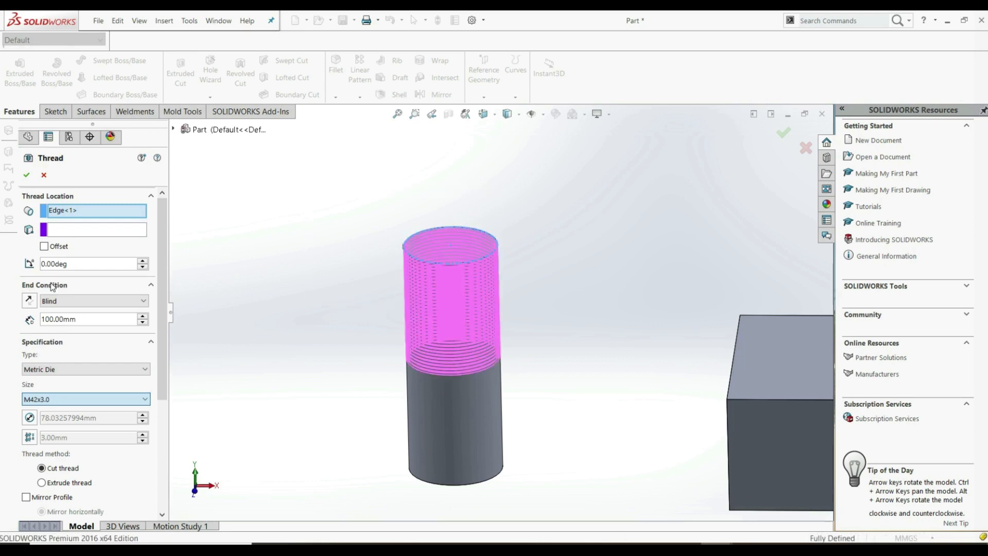
Make the cylinder's thread left-hand, keeping it as a cut thread, and create it
scroll(459, 296, down, 3)
scroll(466, 302, up, 3)
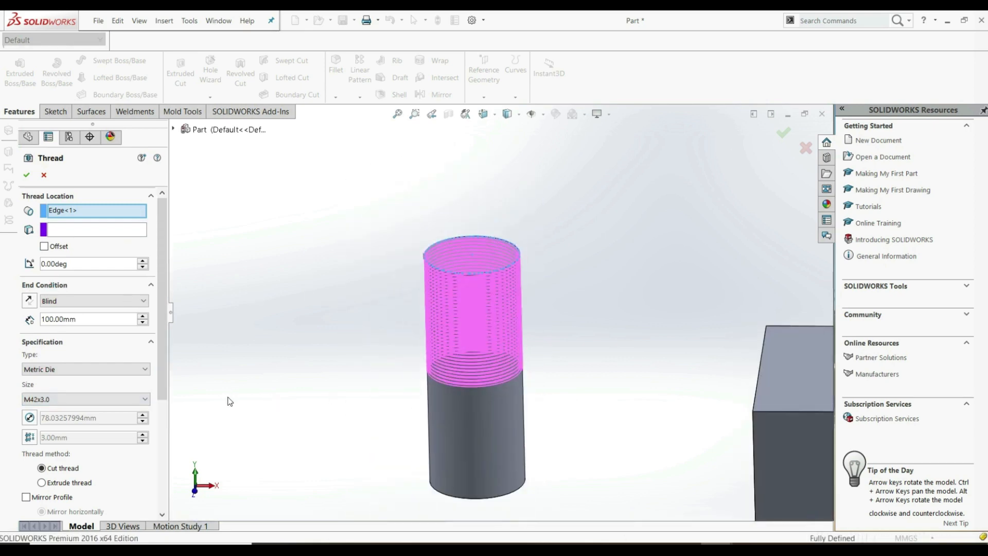
scroll(88, 316, down, 3)
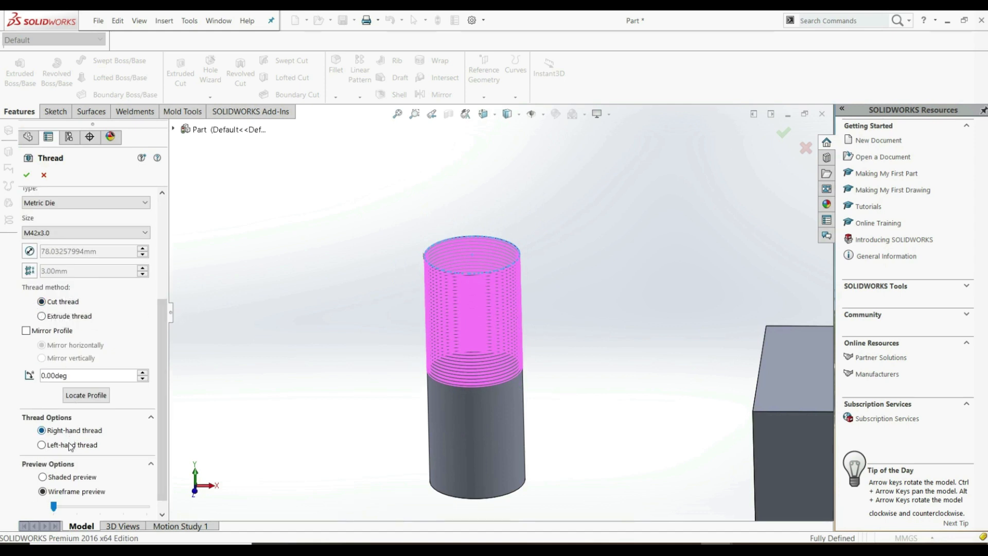
click(42, 444)
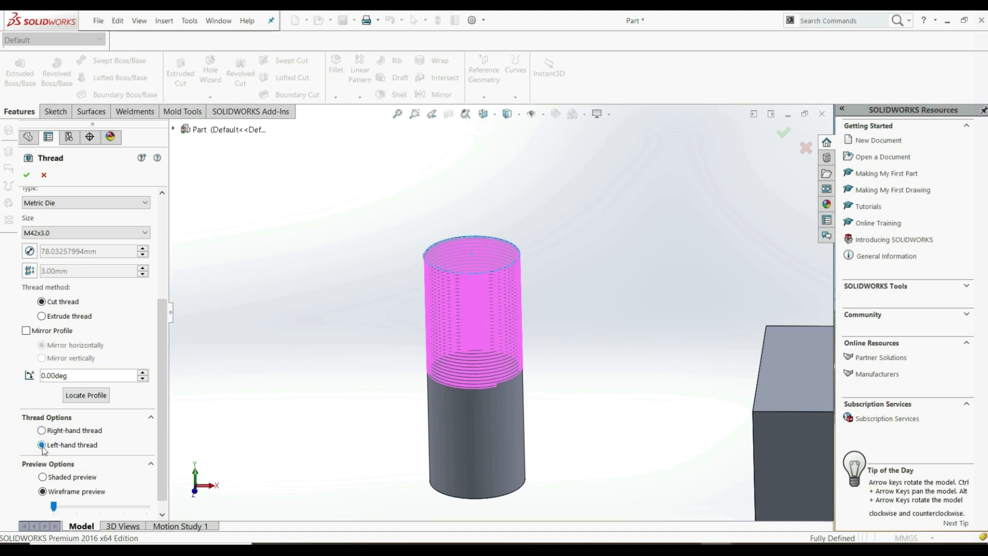
drag(166, 453, 169, 308)
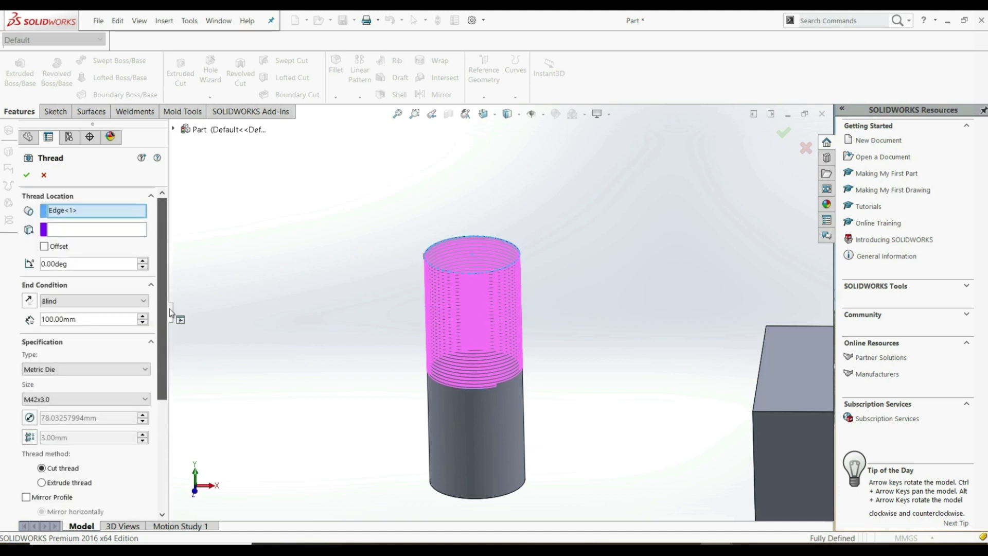
click(29, 176)
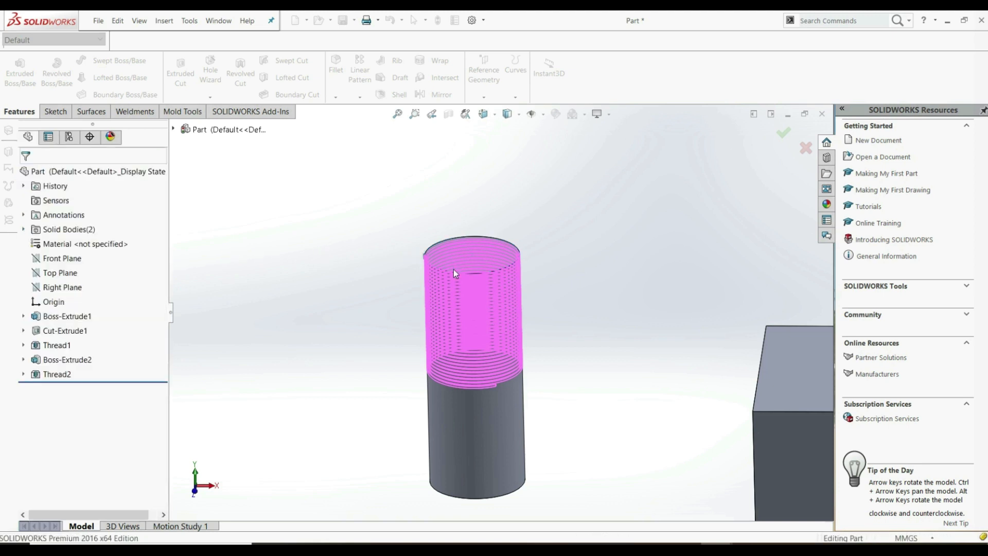
Start a sketch on the flat end face of the thread groove near the cylinder's top and convert the face's outline into sketch entities
scroll(455, 309, down, 6)
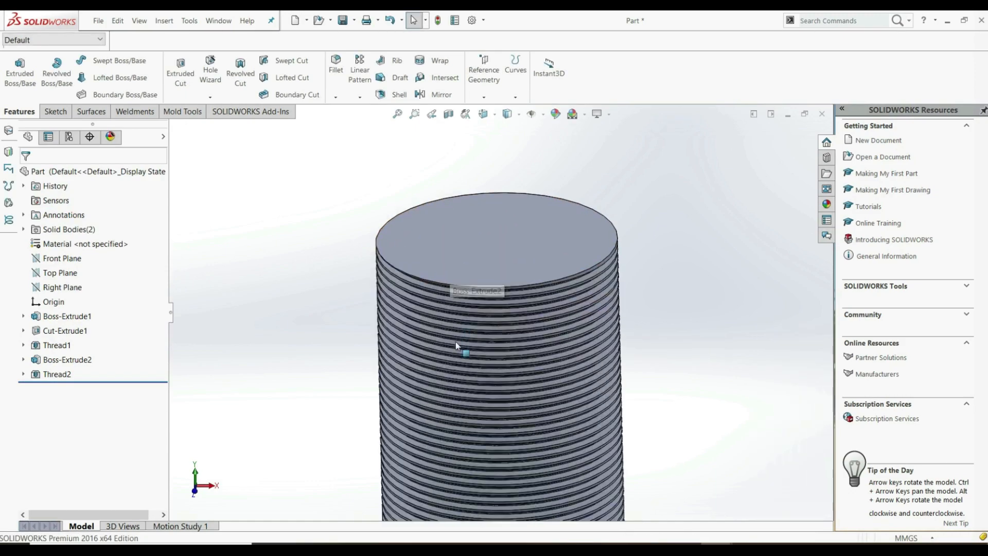
middle_drag(434, 354, 489, 310)
scroll(490, 312, up, 4)
scroll(441, 283, down, 3)
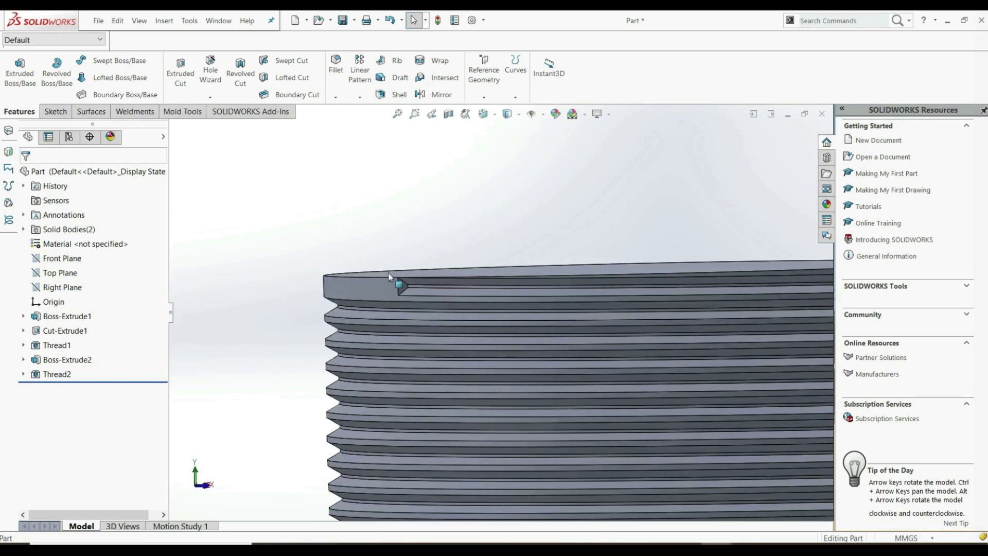
scroll(416, 233, down, 3)
middle_drag(418, 238, 361, 286)
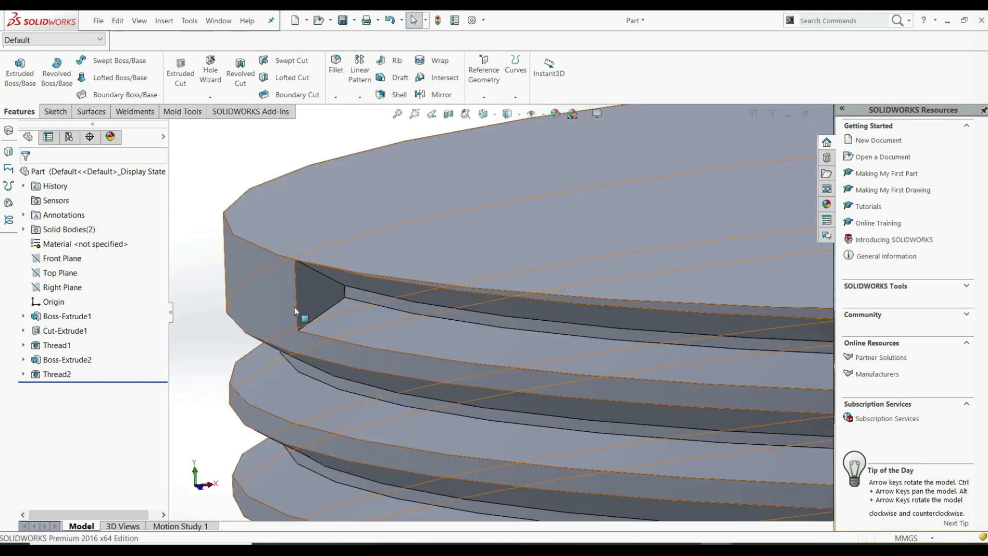
click(320, 293)
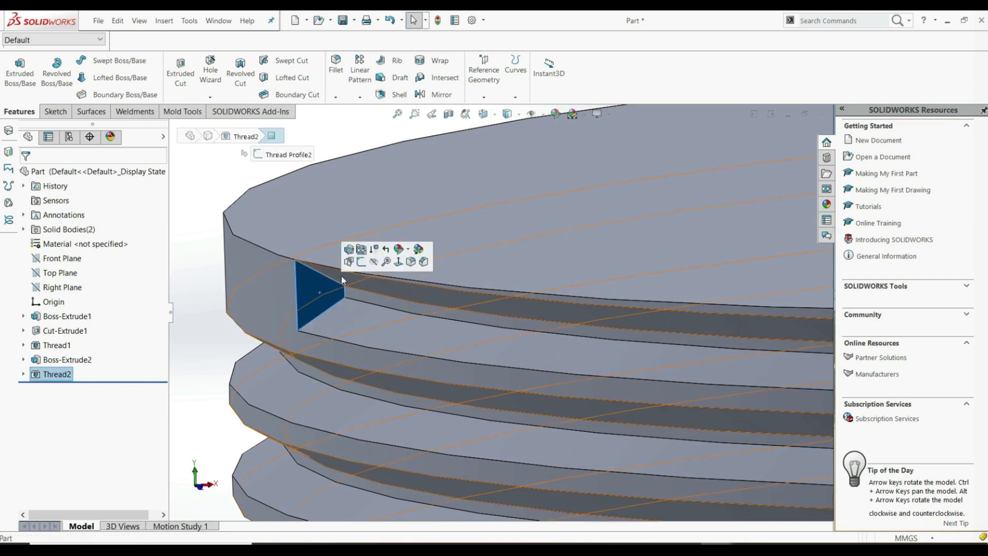
click(362, 264)
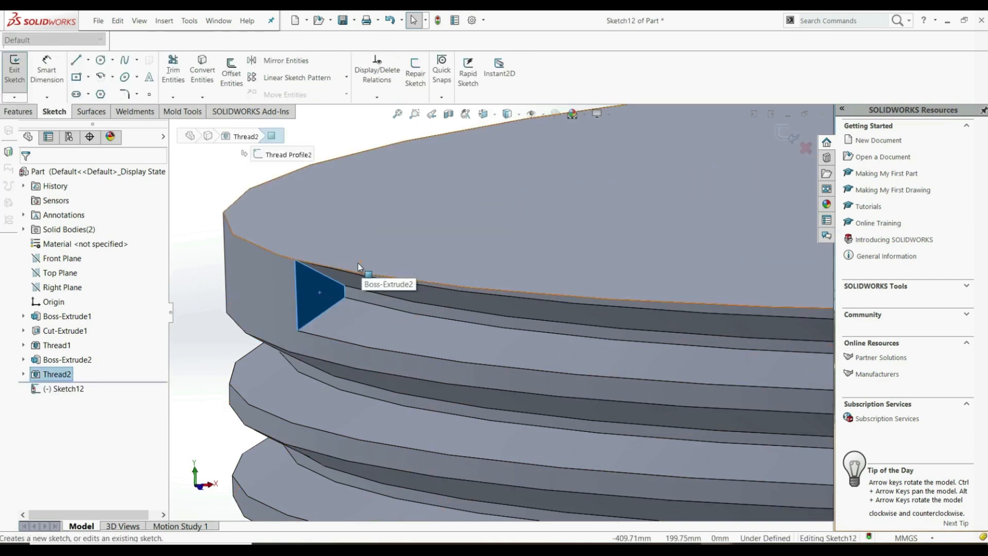
click(202, 72)
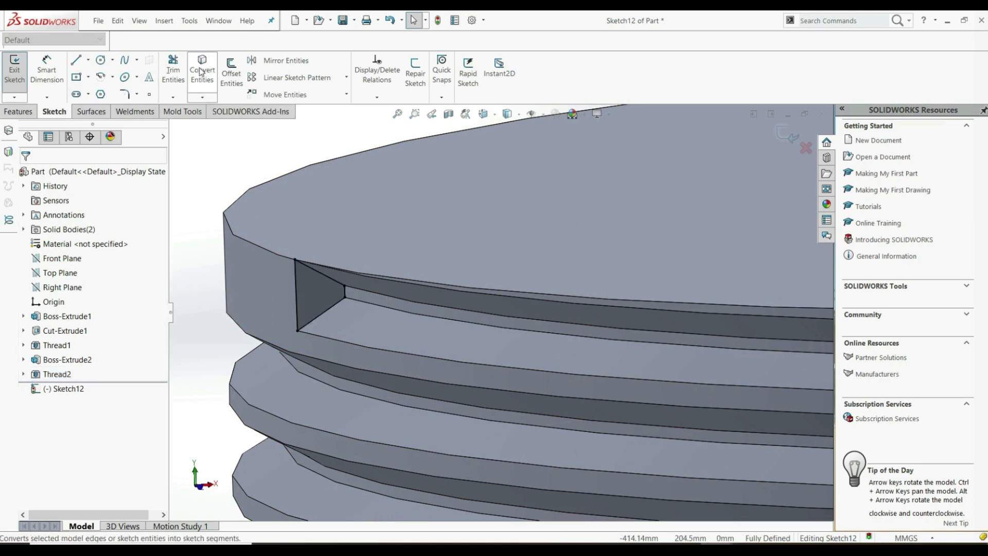
Extrude-cut the converted groove profile Through All from the sketch plane to open the thread's start out of the cylinder's side
click(18, 112)
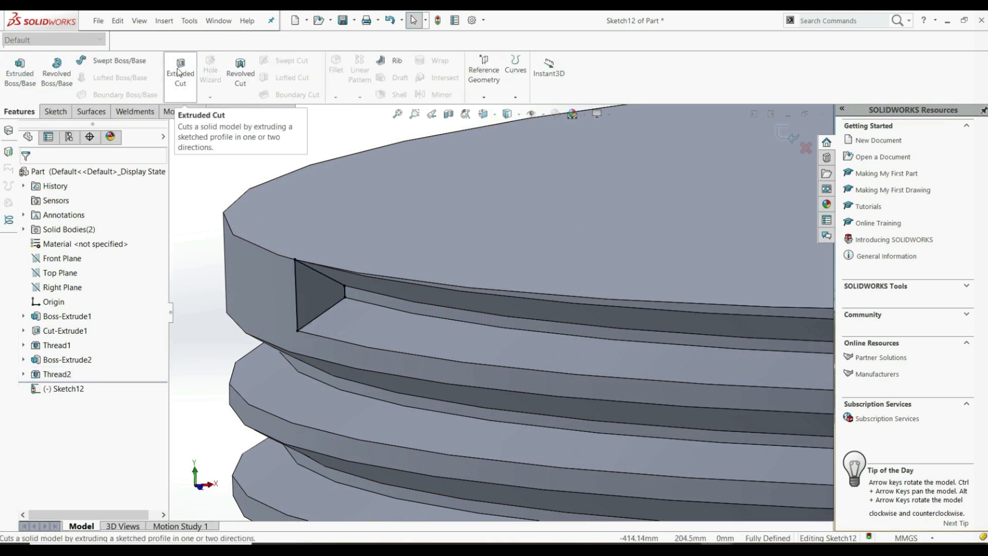
click(182, 71)
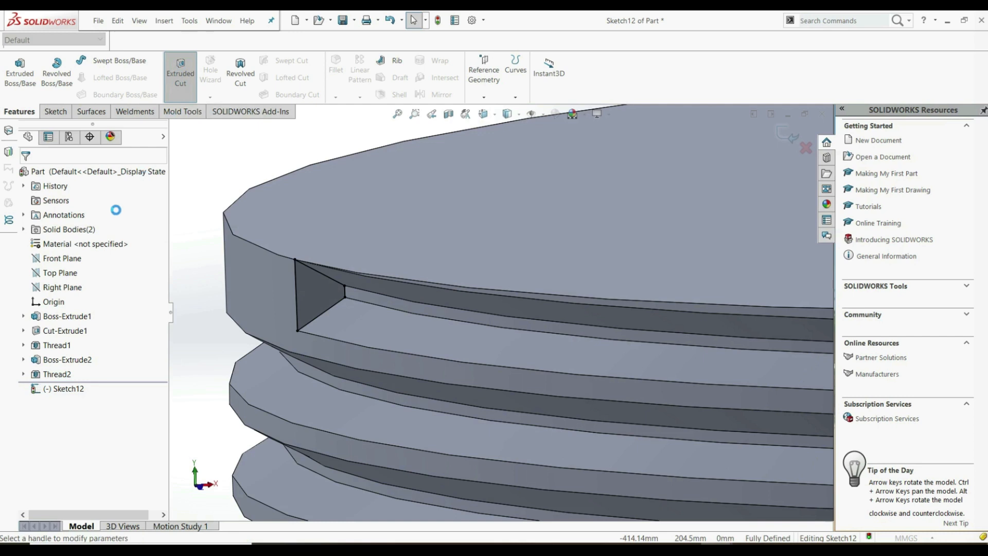
click(83, 246)
click(62, 268)
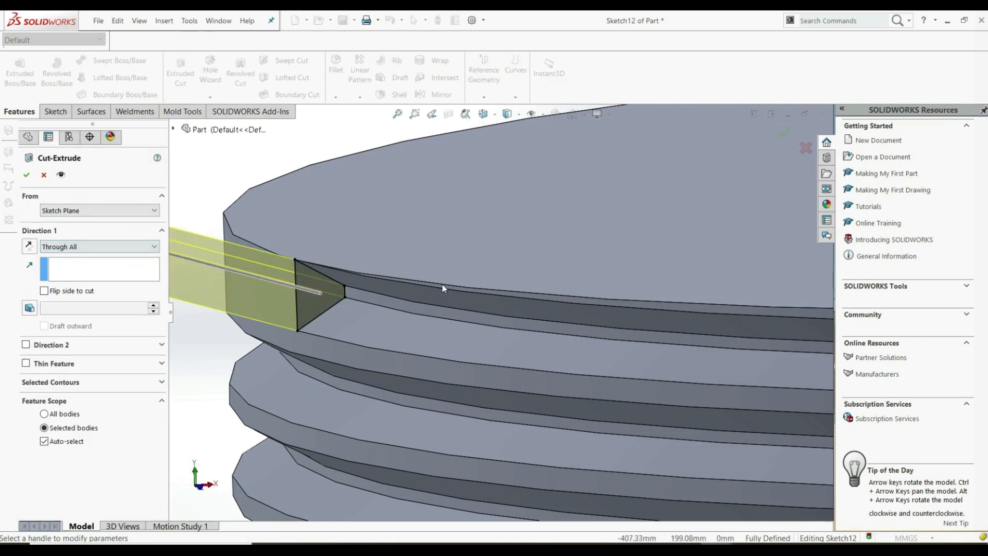
scroll(444, 284, up, 3)
click(25, 176)
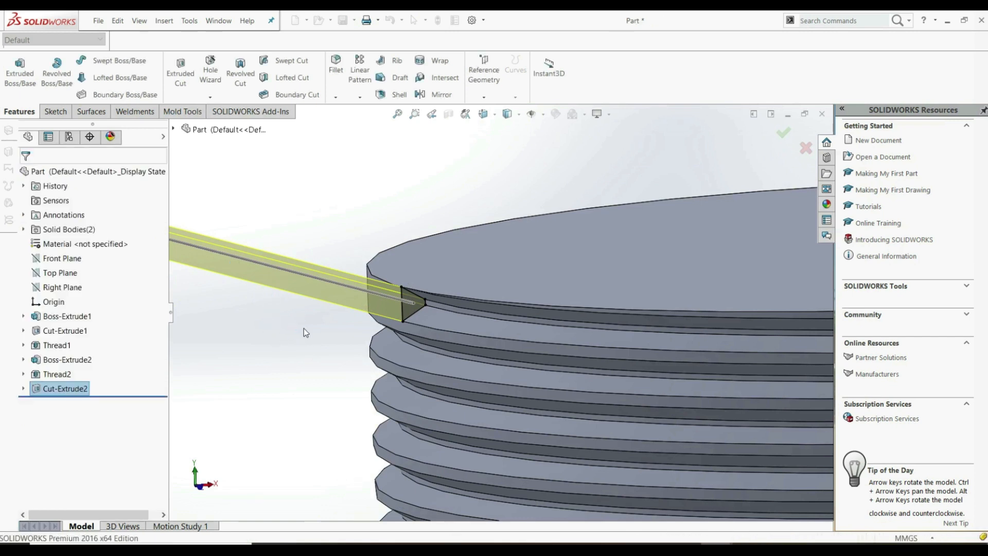
scroll(326, 341, up, 4)
middle_drag(453, 352, 533, 273)
scroll(530, 370, up, 8)
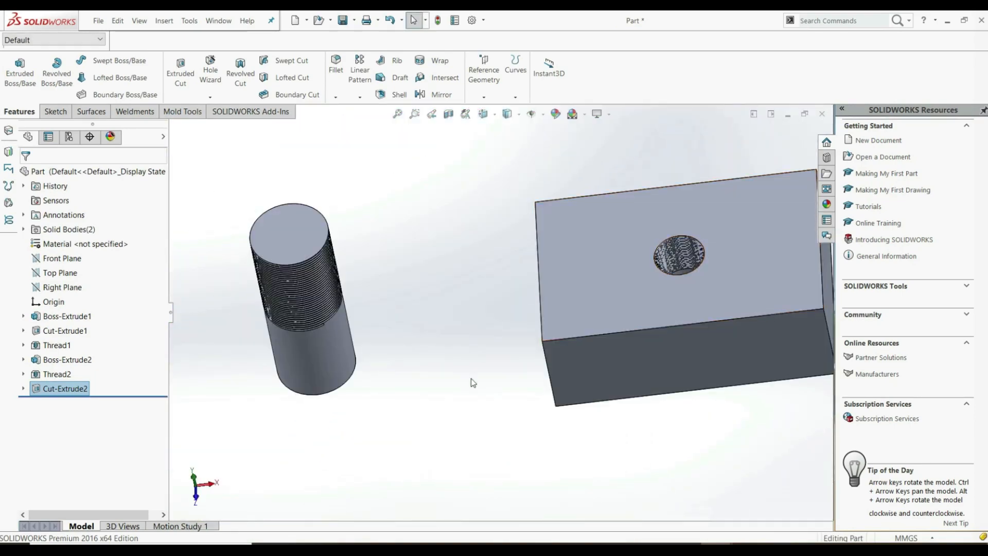